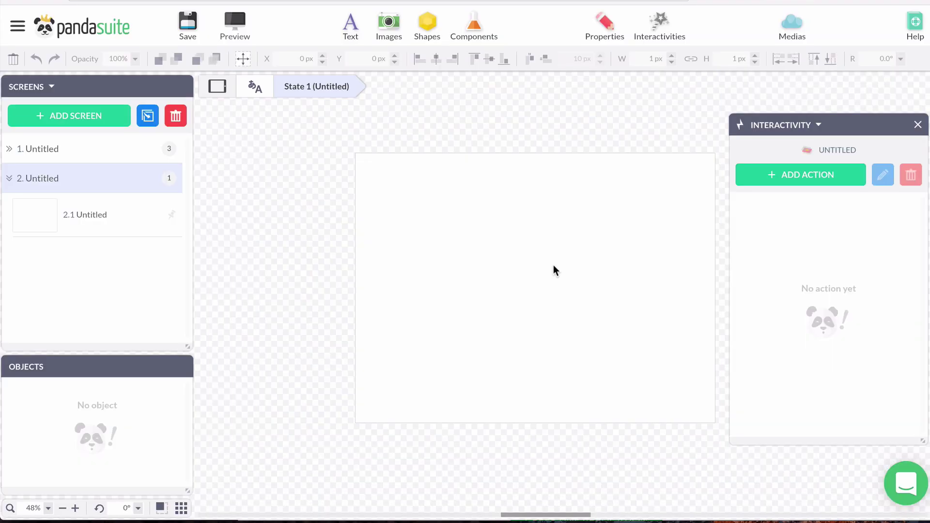
Place the wristwatch arm photo from Medias onto screen 2, stretched to full width
left_click(787, 23)
left_click(782, 249)
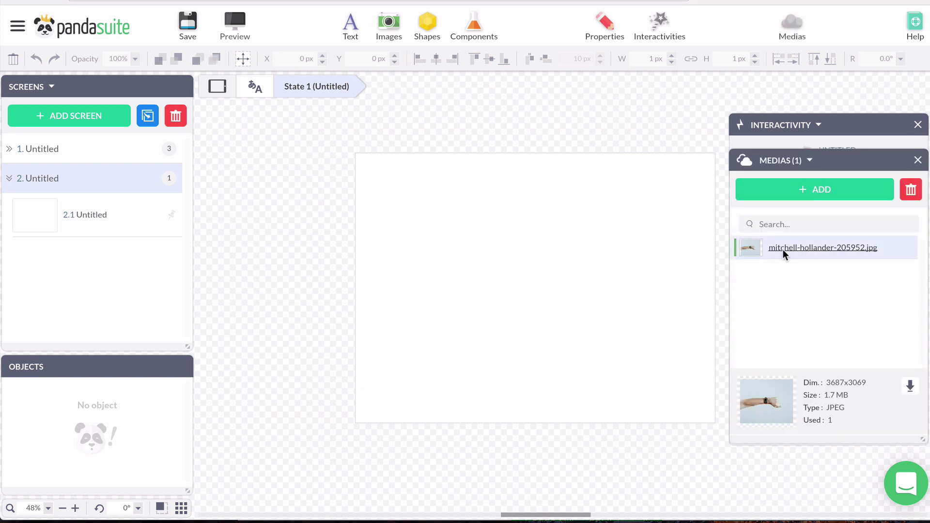
double_click(756, 247)
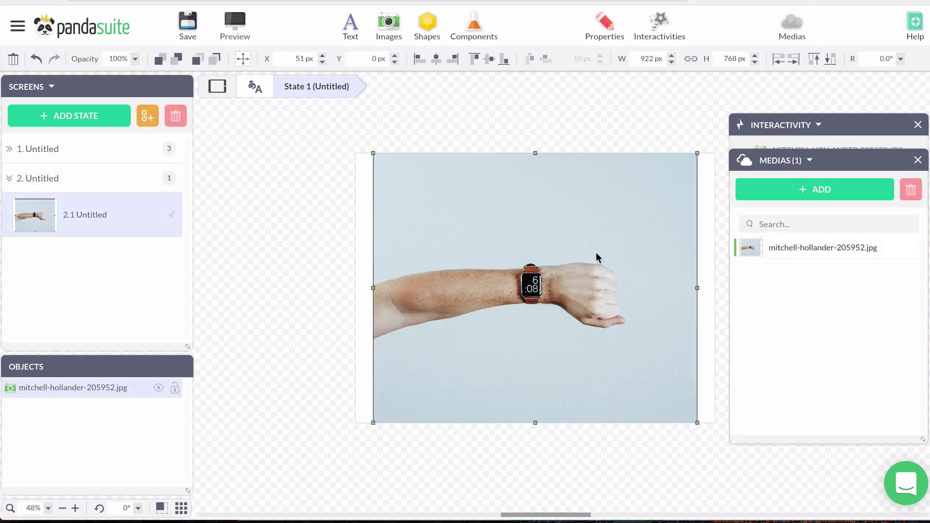
left_click(777, 59)
left_click(793, 60)
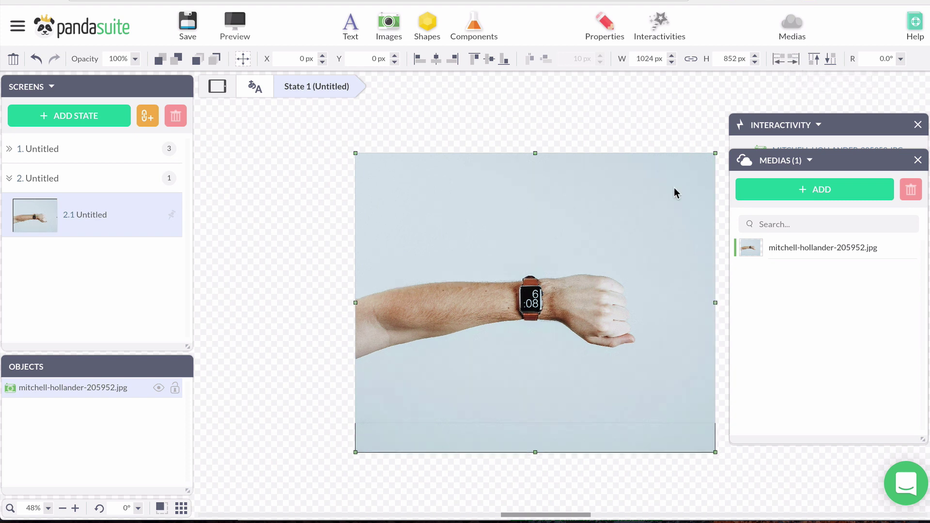
Mask the photo with a rectangle cropped to a 1023 × 309 px strip around the arm
left_click(606, 29)
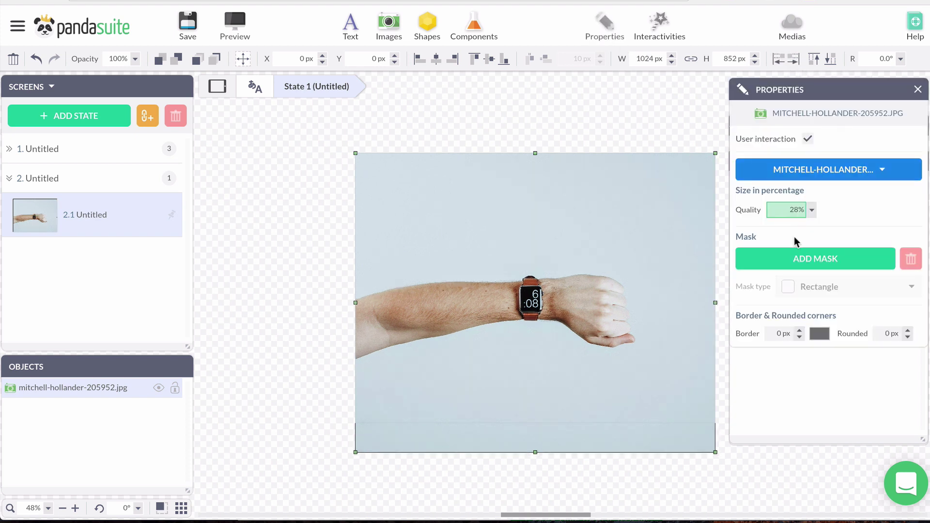
left_click(812, 258)
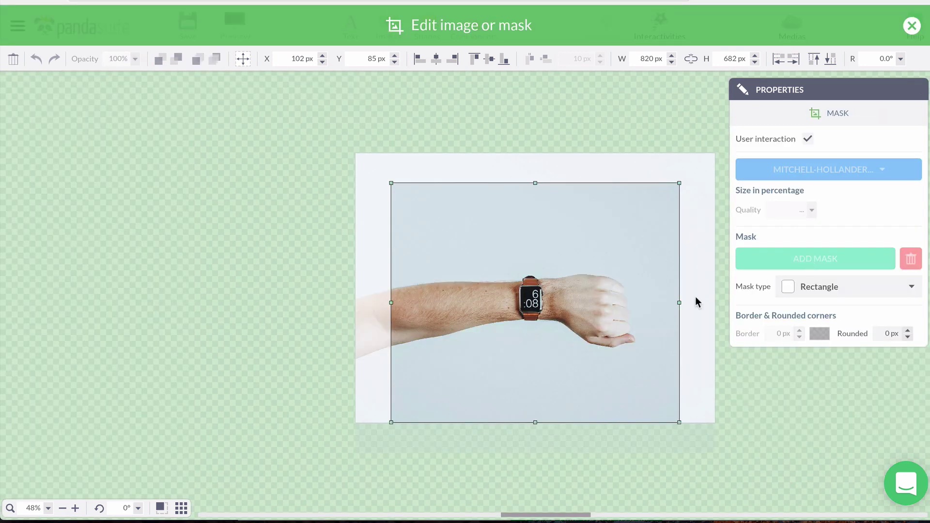
left_click_drag(591, 304, 562, 293)
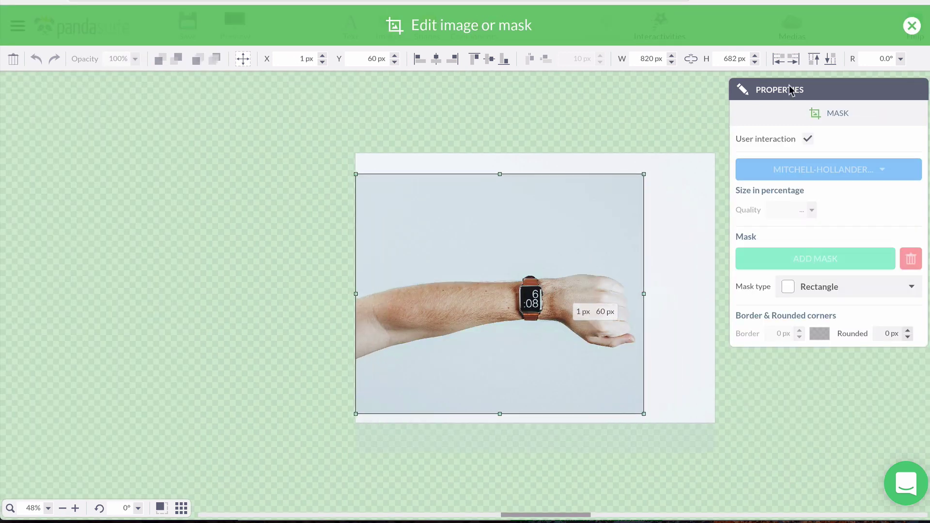
left_click(794, 58)
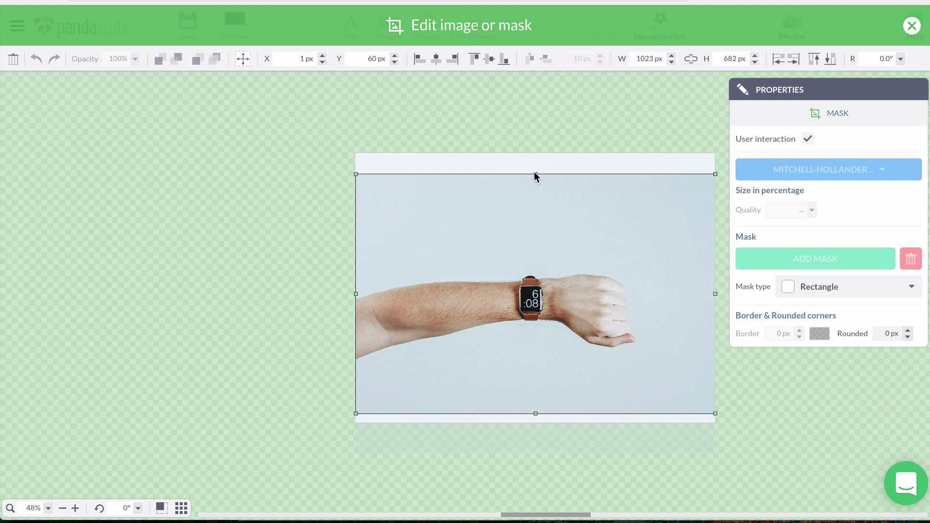
left_click_drag(535, 174, 536, 264)
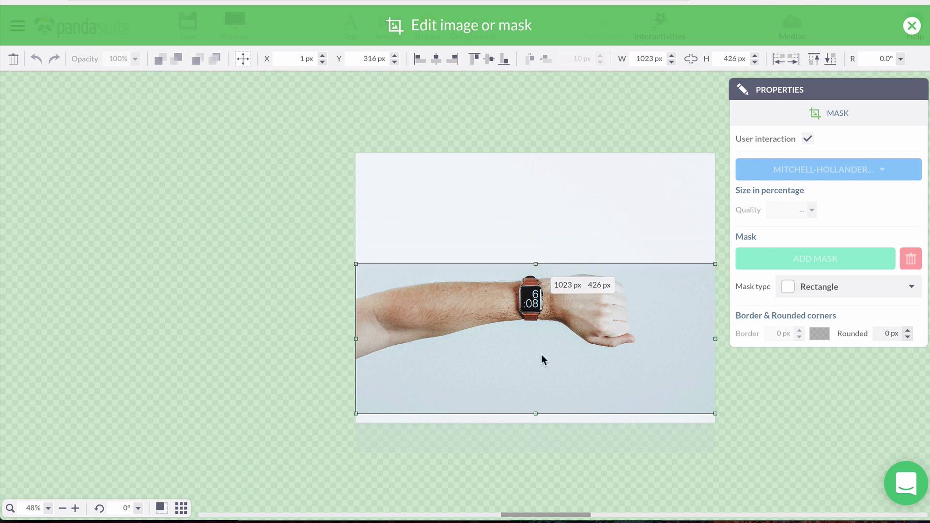
left_click_drag(536, 413, 534, 373)
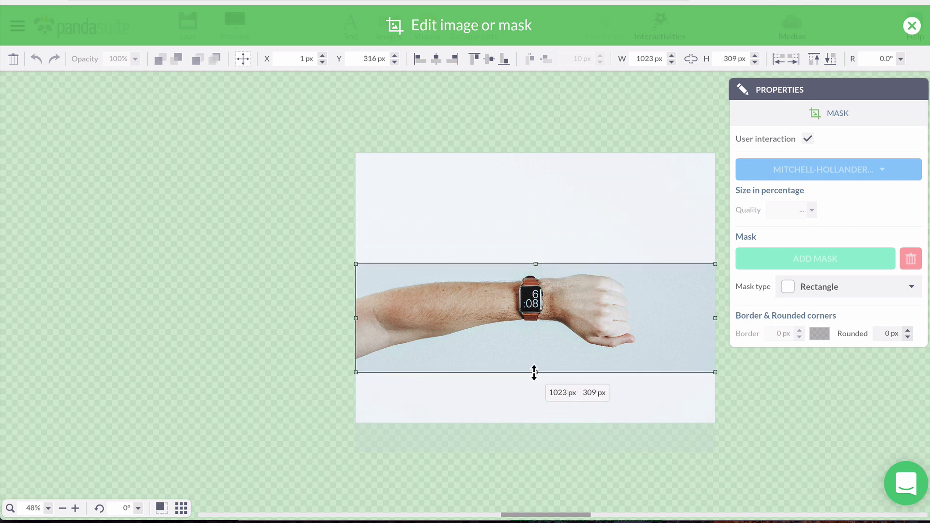
left_click(912, 25)
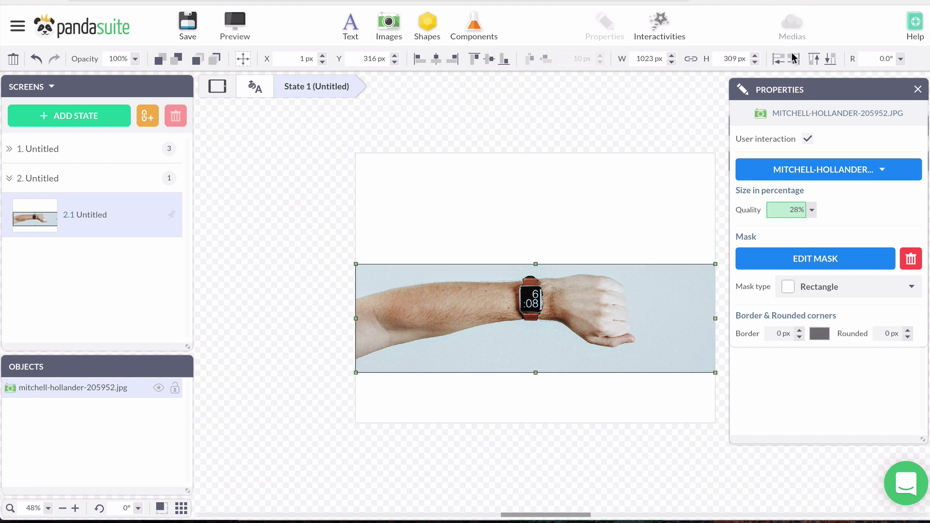
Align the photo to the screen top and fill the background with beige sampled from it
left_click(476, 59)
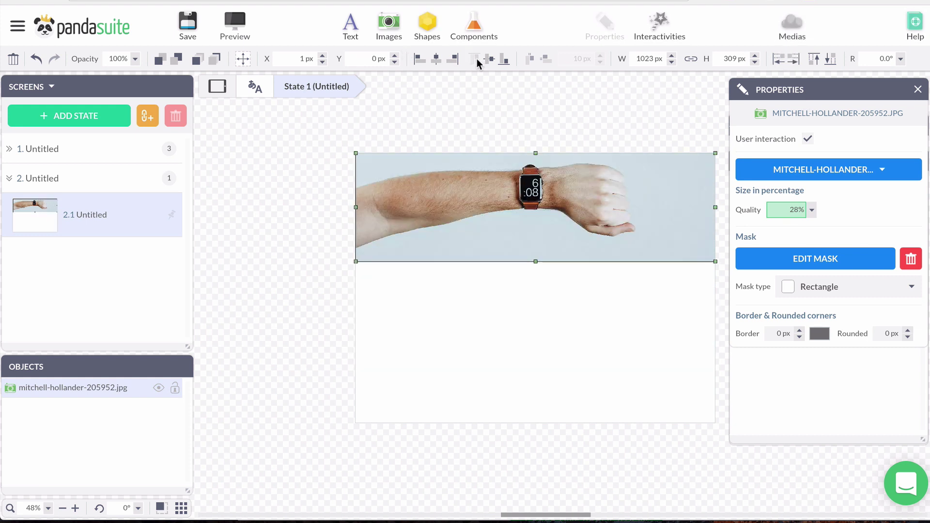
left_click(533, 336)
left_click(769, 152)
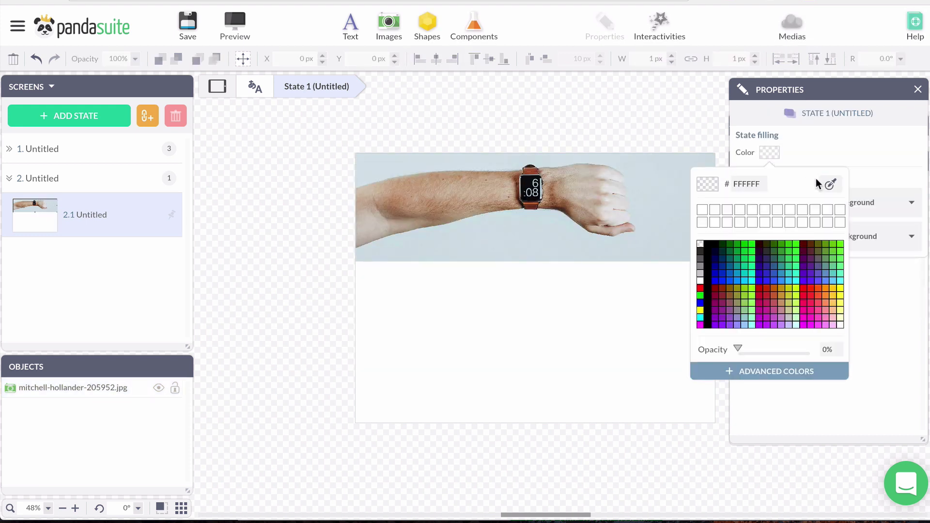
left_click(830, 186)
left_click(457, 238)
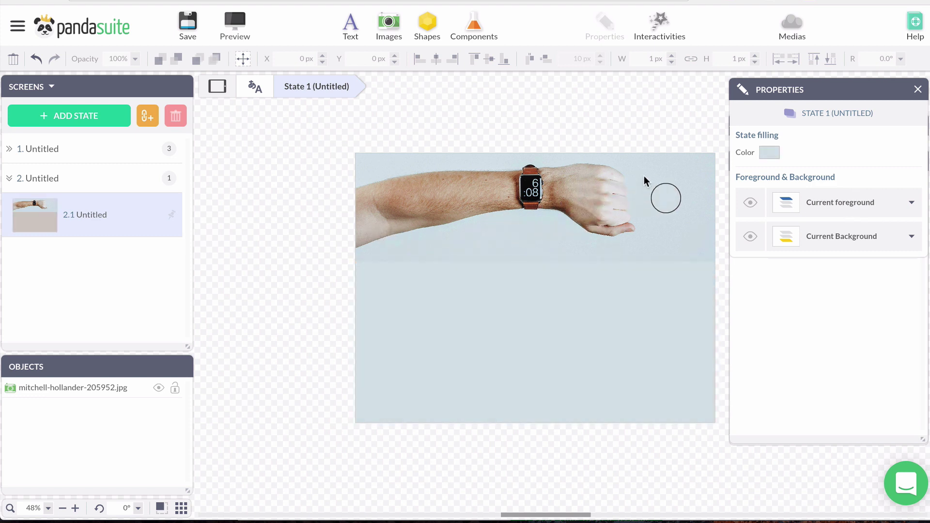
left_click(366, 236)
left_click(680, 76)
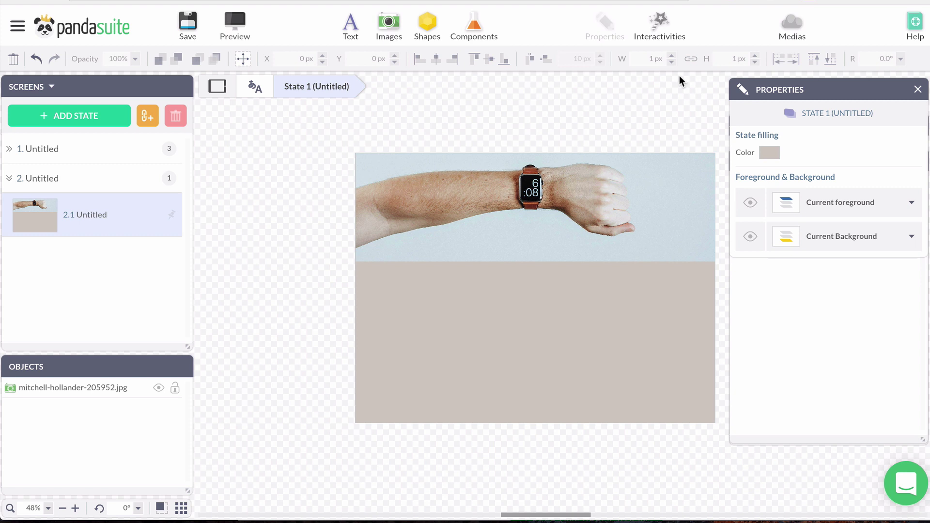
Add a 173 px tall scrolling area below the photo, stretched across the full width
left_click(474, 26)
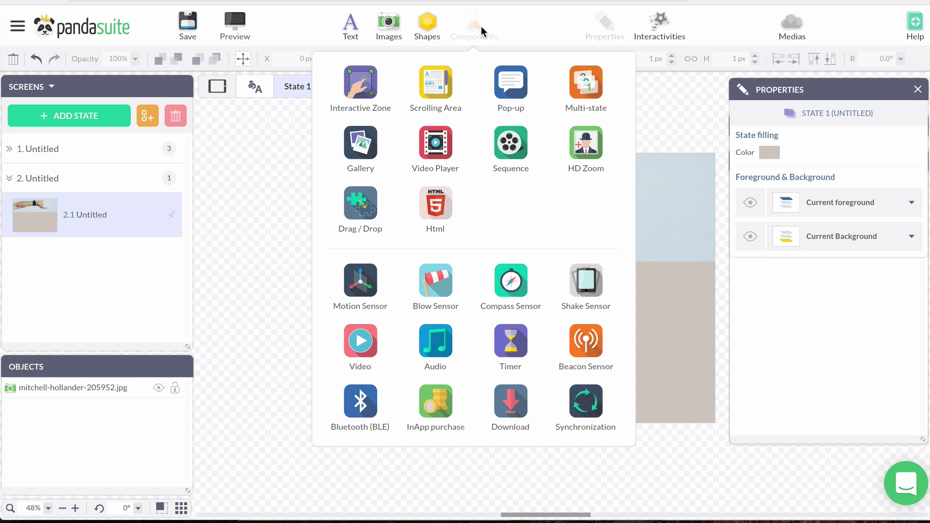
left_click(442, 80)
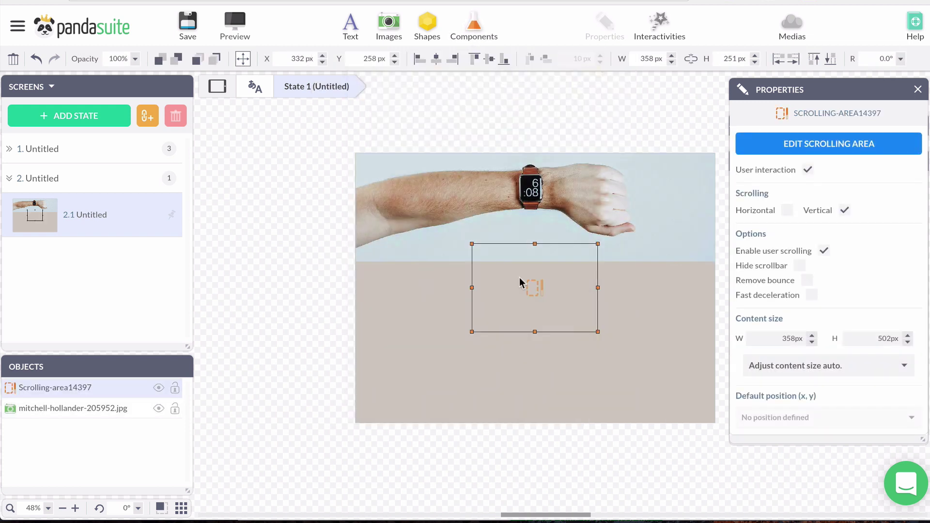
left_click_drag(520, 280, 522, 307)
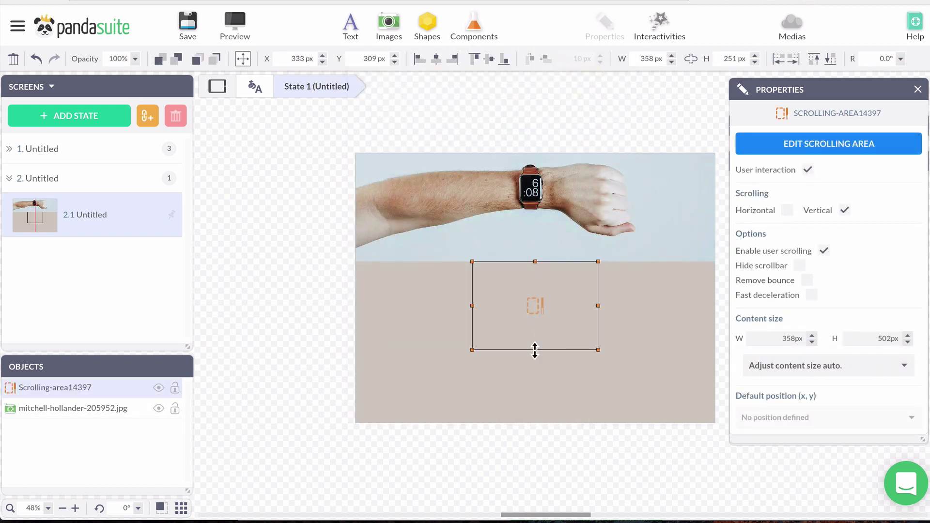
left_click_drag(536, 350, 536, 322)
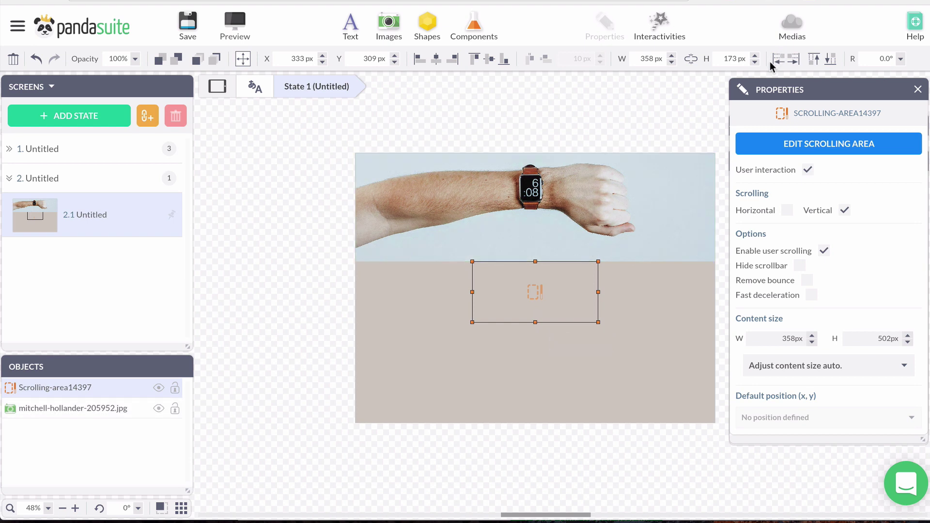
left_click(775, 59)
left_click(791, 58)
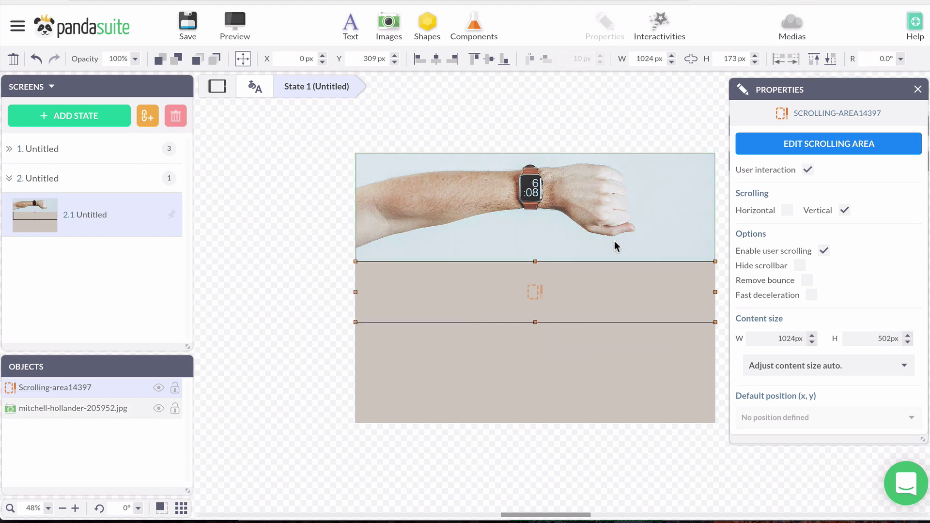
Set the scrolling area to horizontal-only scrolling with 1600 px content width
double_click(600, 289)
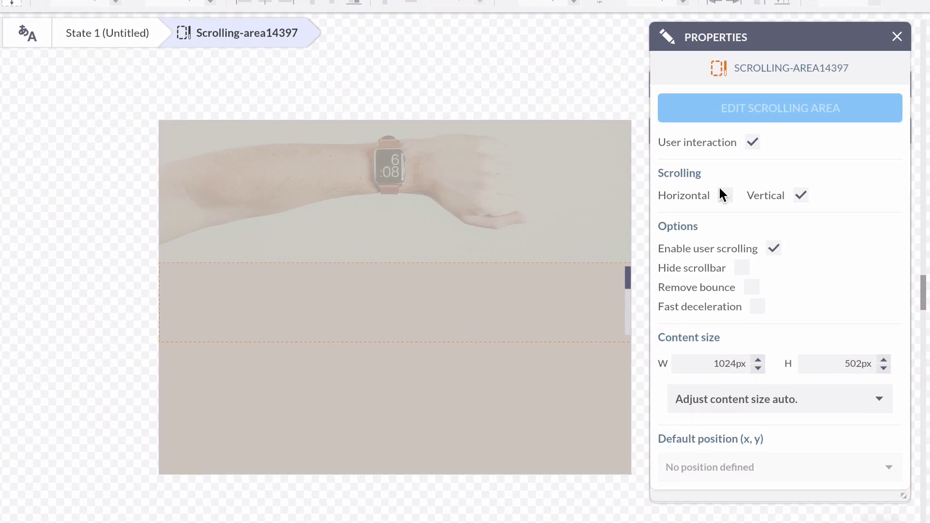
left_click(726, 195)
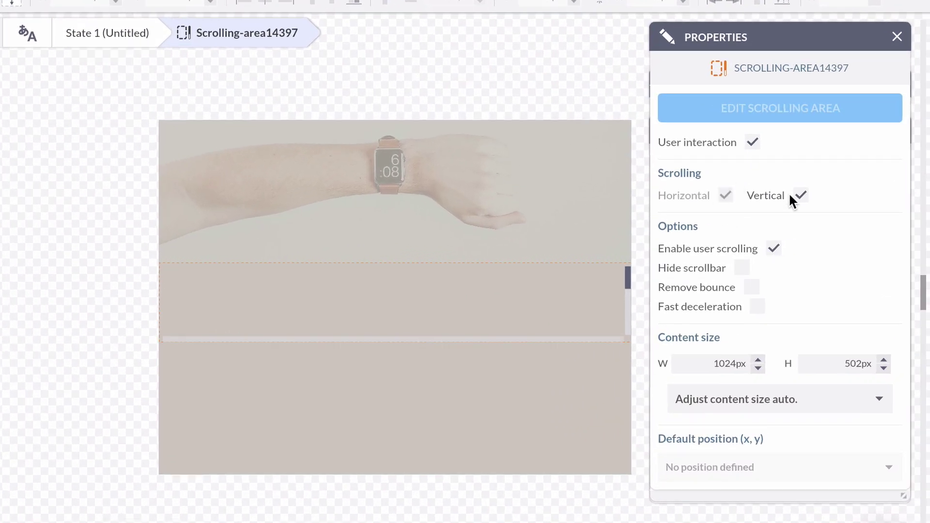
left_click(801, 195)
left_click(718, 368)
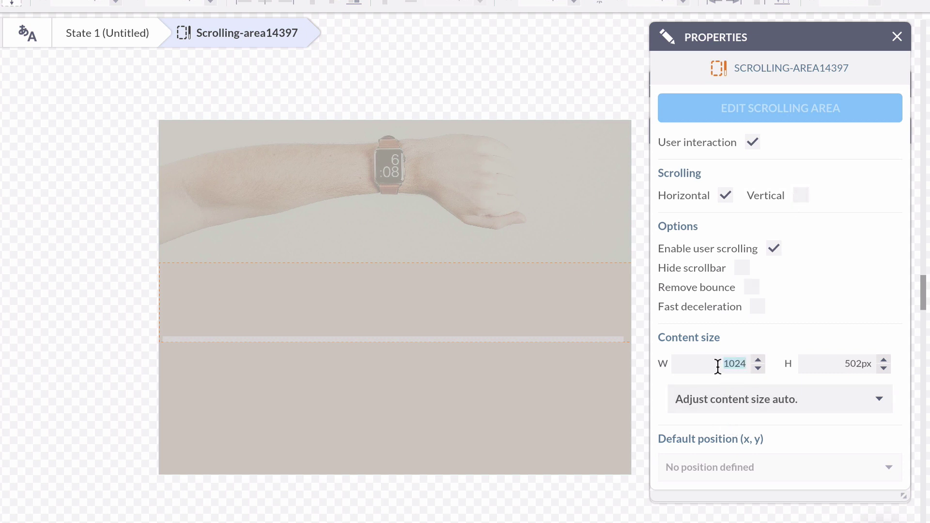
type("1600")
key("Return")
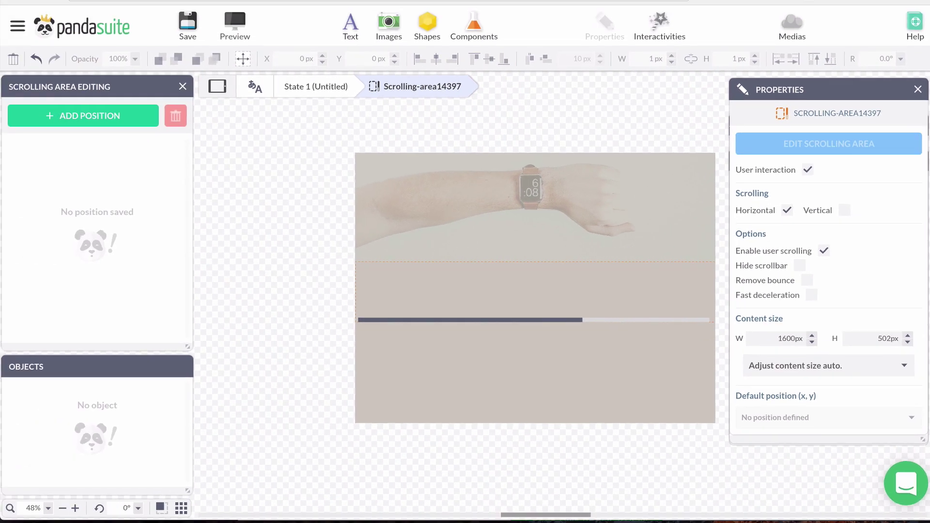
Add a Doppio One text block in the scrolling area reading 1990
left_click(357, 28)
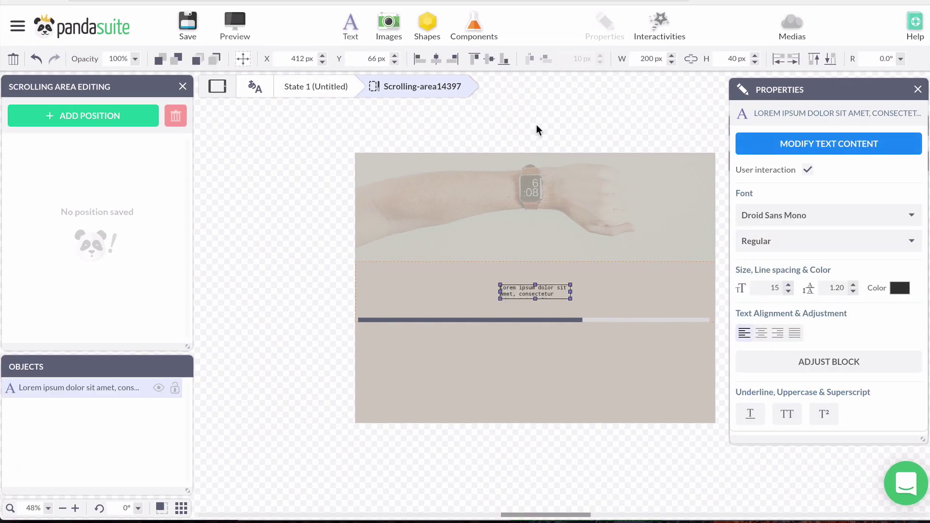
left_click(827, 213)
scroll(775, 397, "up", 3)
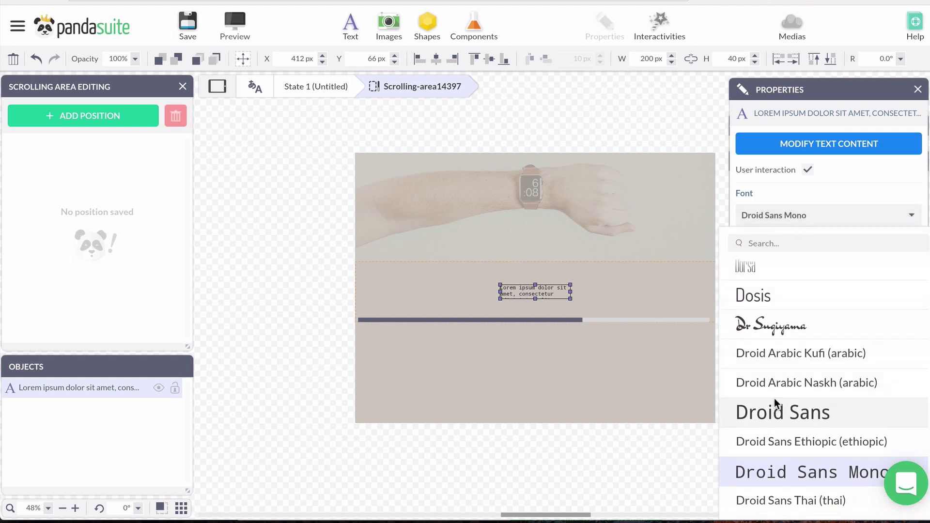
left_click(804, 303)
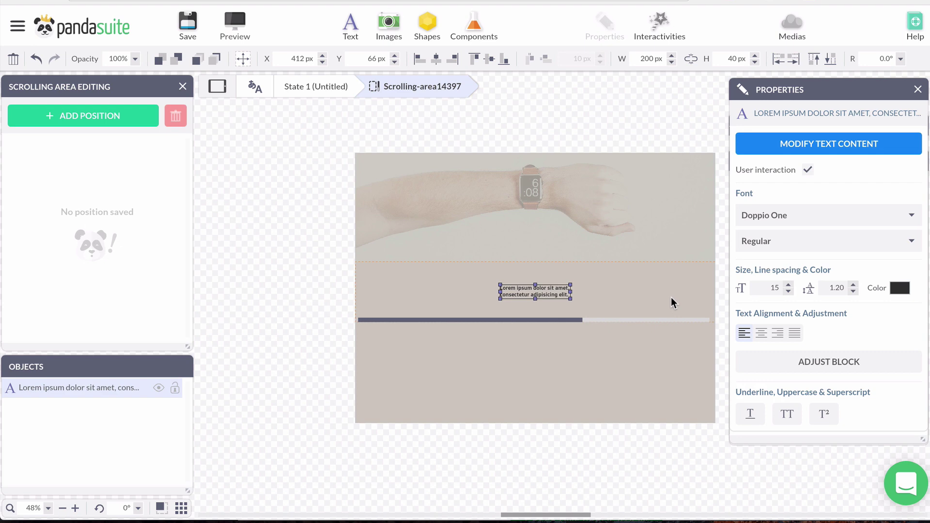
double_click(516, 291)
left_click_drag(568, 293, 464, 267)
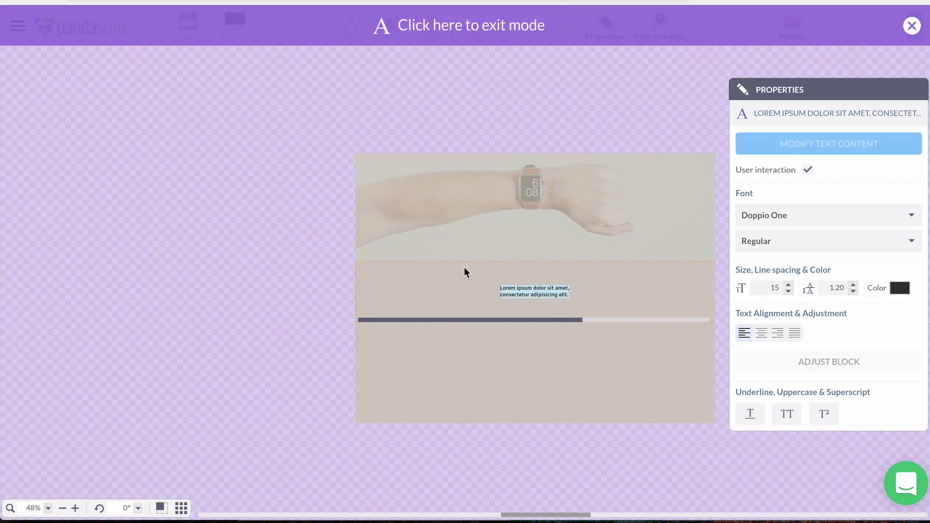
type("1990.")
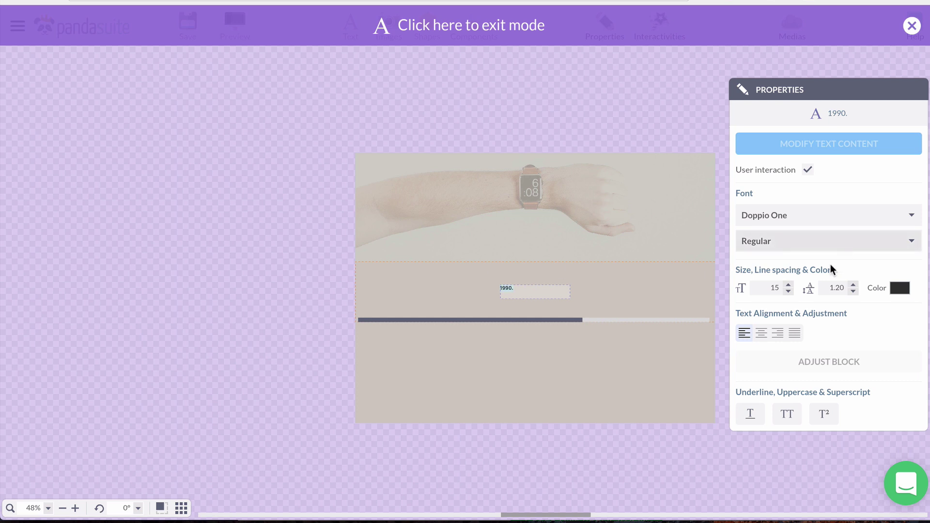
Enlarge the 1990 label to size 79 and delete its stray period
left_click(789, 285)
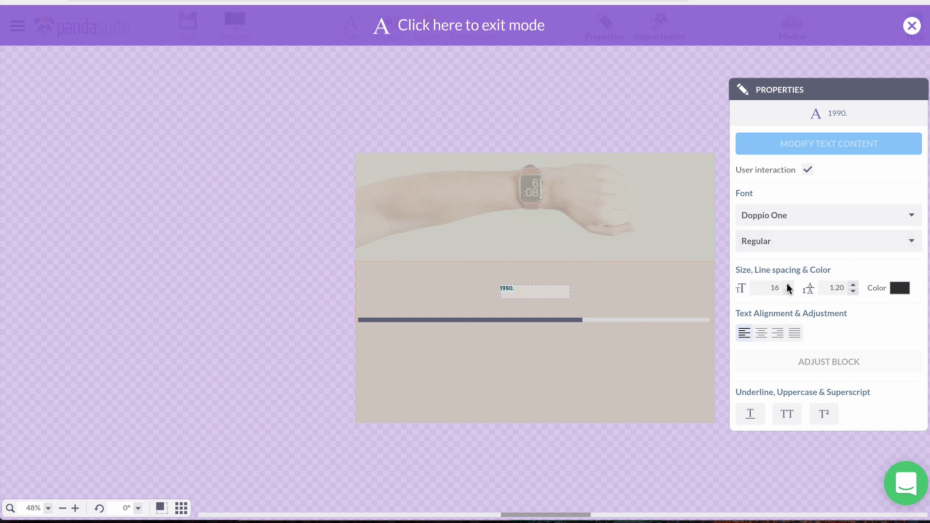
left_click(788, 284)
left_click_drag(790, 286, 792, 286)
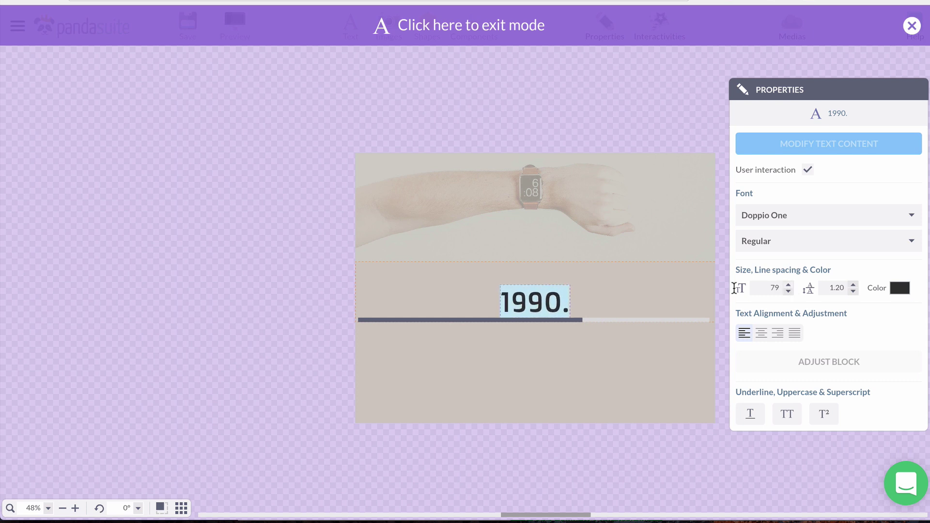
left_click_drag(562, 304, 571, 304)
key("BackSpace")
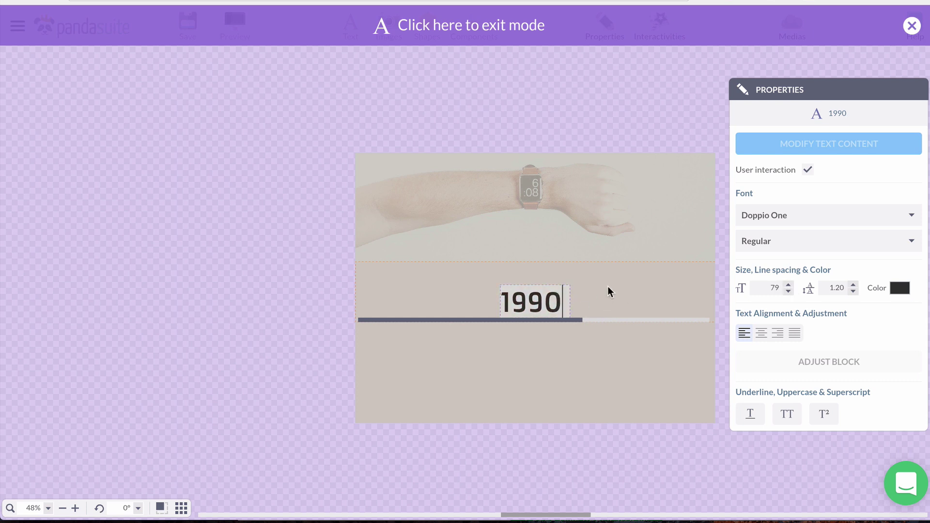
left_click(608, 287)
Fit the 1990 box to its text, centre-align it, and centre it in the strip
left_click(840, 371)
left_click(761, 333)
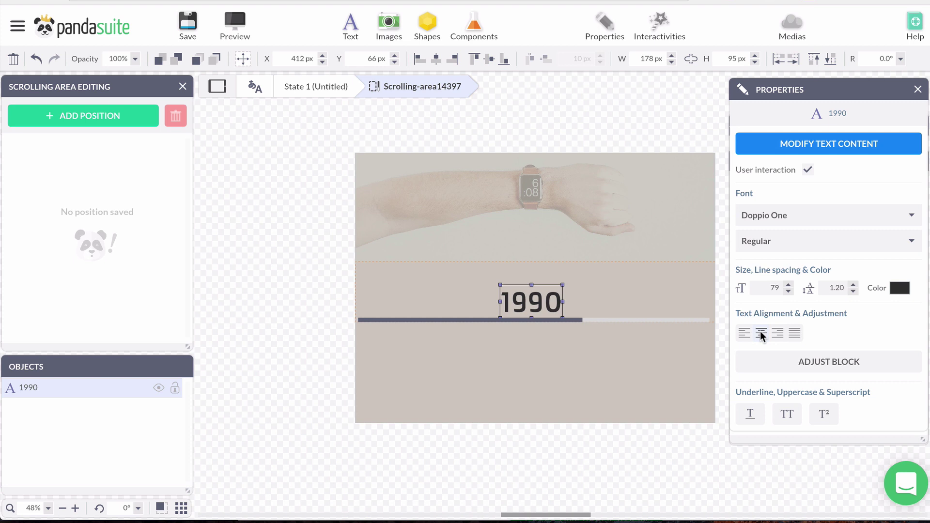
left_click(433, 59)
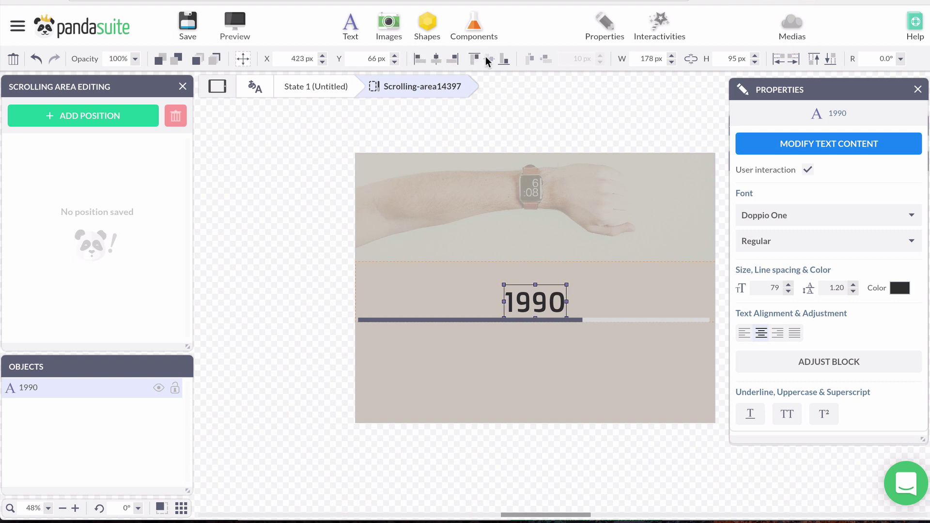
left_click(488, 58)
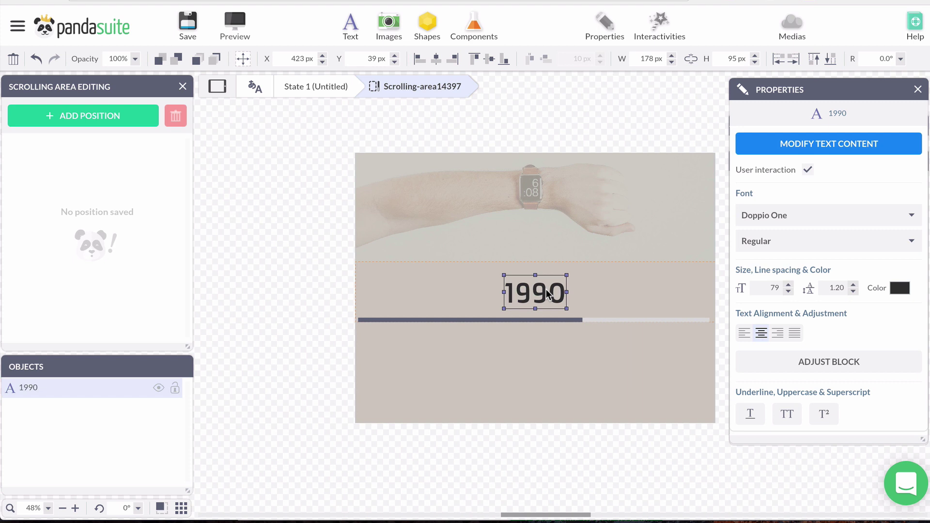
Add copies of the year label to the right reading 1991 and 1992
left_click_drag(546, 289, 618, 293)
double_click(618, 293)
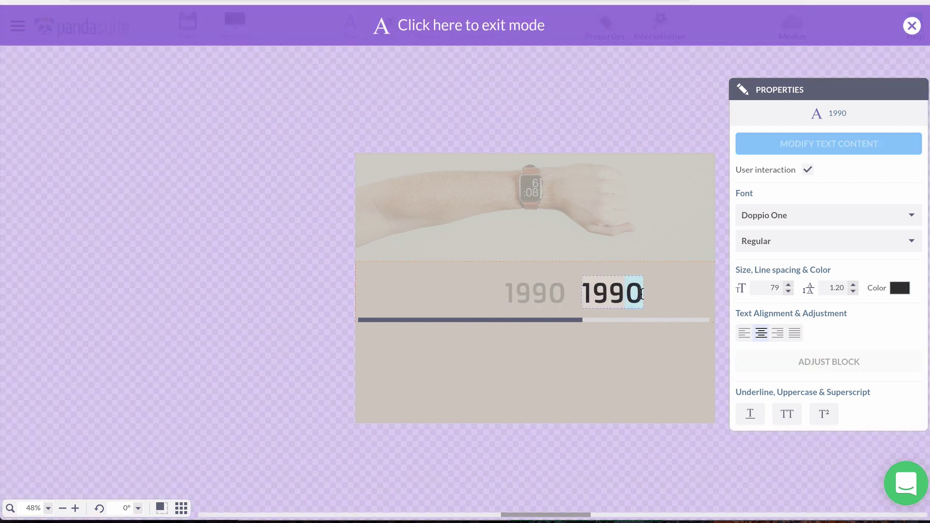
type("1991")
left_click(661, 293)
left_click_drag(577, 320, 624, 321)
left_click_drag(543, 293, 612, 293)
double_click(613, 293)
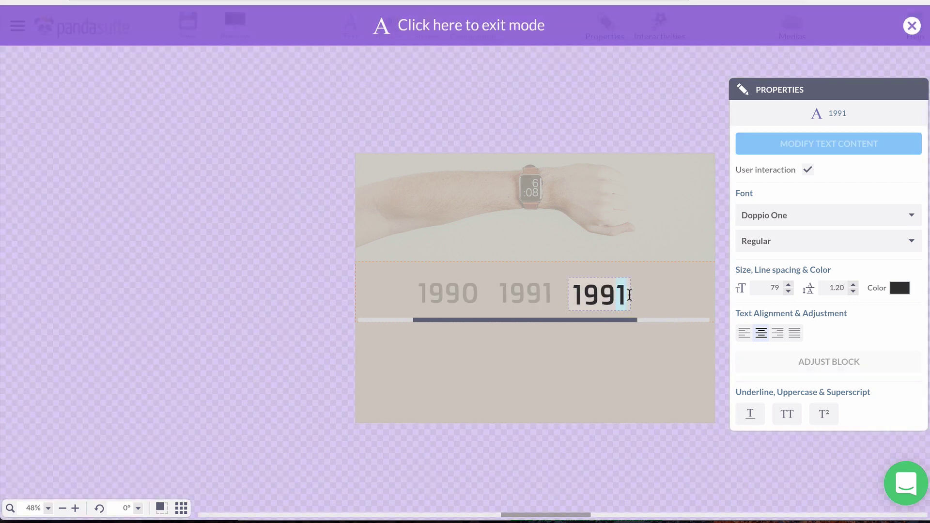
type("1992")
left_click(637, 290)
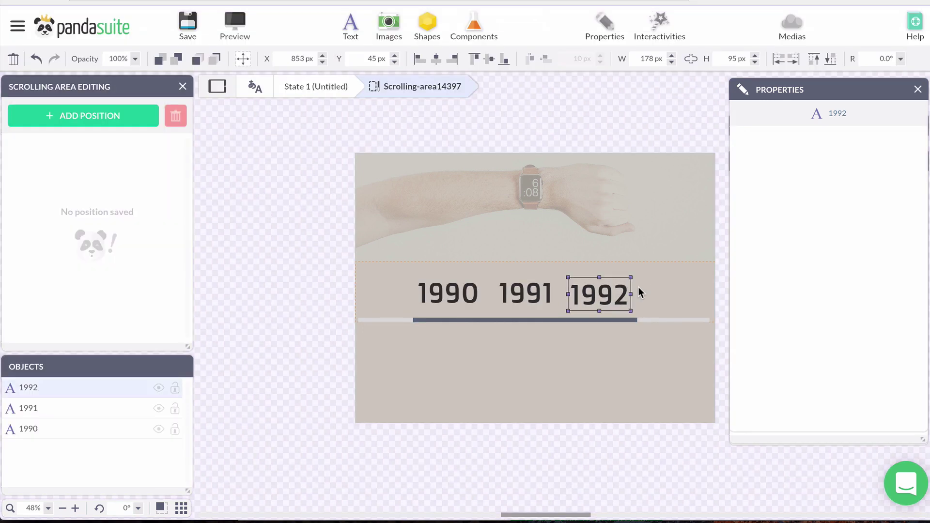
Duplicate 1992, move the copy right, and change it to 1993
key("ctrl+d")
left_click_drag(608, 312, 655, 324)
double_click(629, 295)
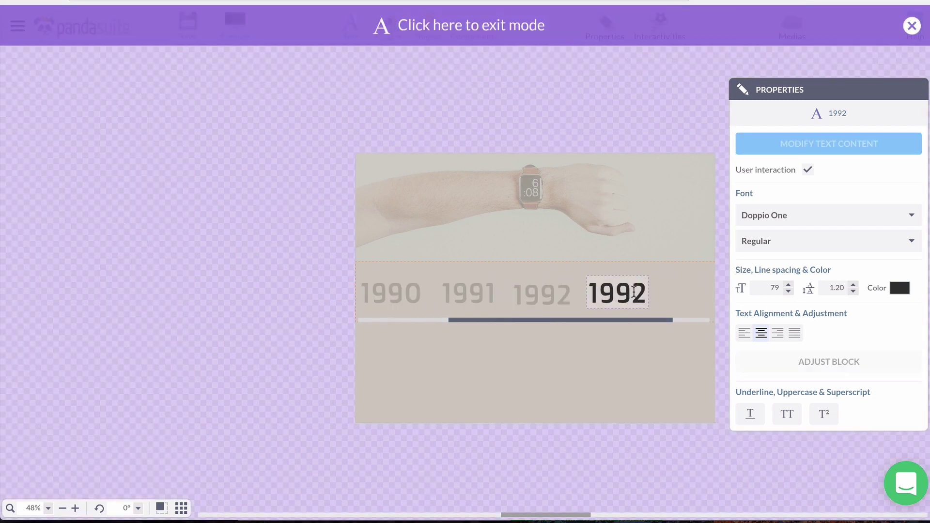
left_click_drag(631, 294, 682, 324)
type("3")
left_click(630, 324)
Add two more duplicated labels reading 1994 and 1995 at the right end
key("ctrl+d")
left_click_drag(565, 296, 705, 292)
double_click(643, 295)
type("4")
left_click(643, 328)
key("ctrl+d")
double_click(688, 290)
type("5")
left_click(658, 224)
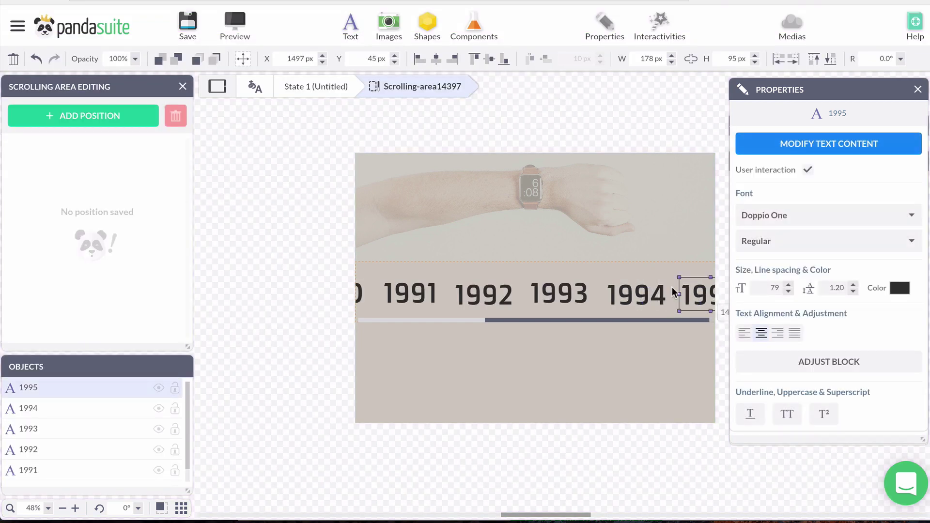
Select all six year labels and align them along their tops
key("ctrl+a")
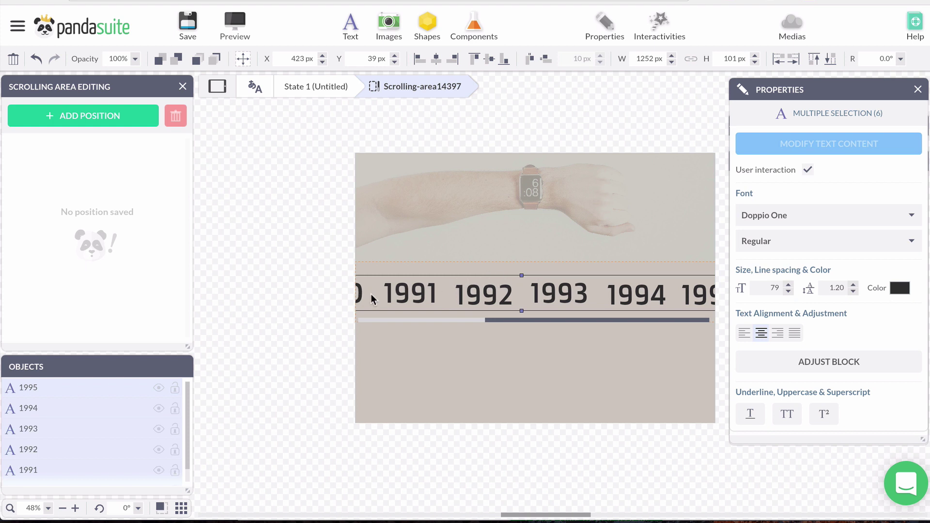
left_click_drag(551, 321, 460, 324)
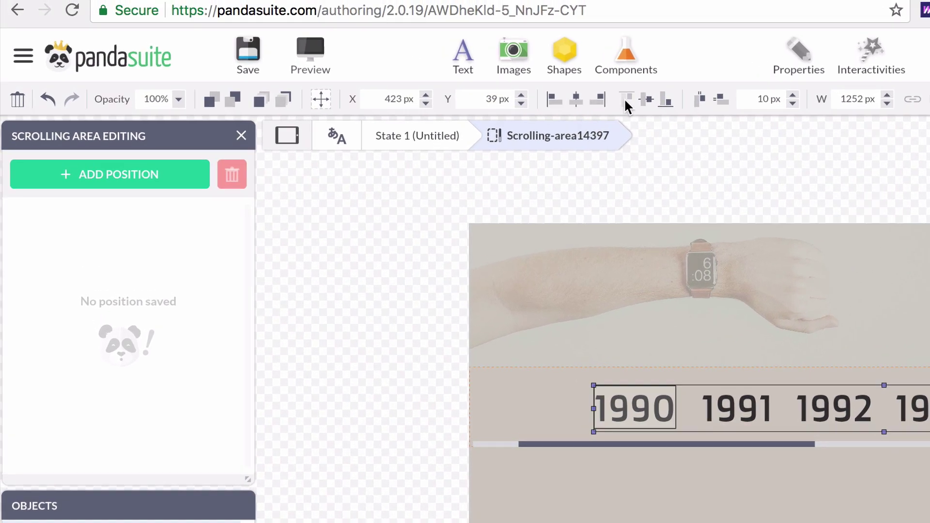
left_click(625, 99)
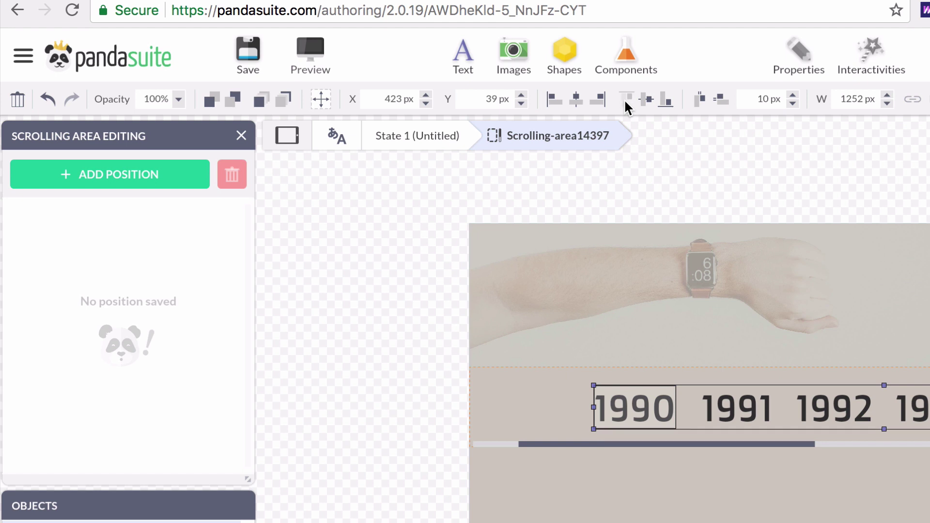
left_click(541, 409)
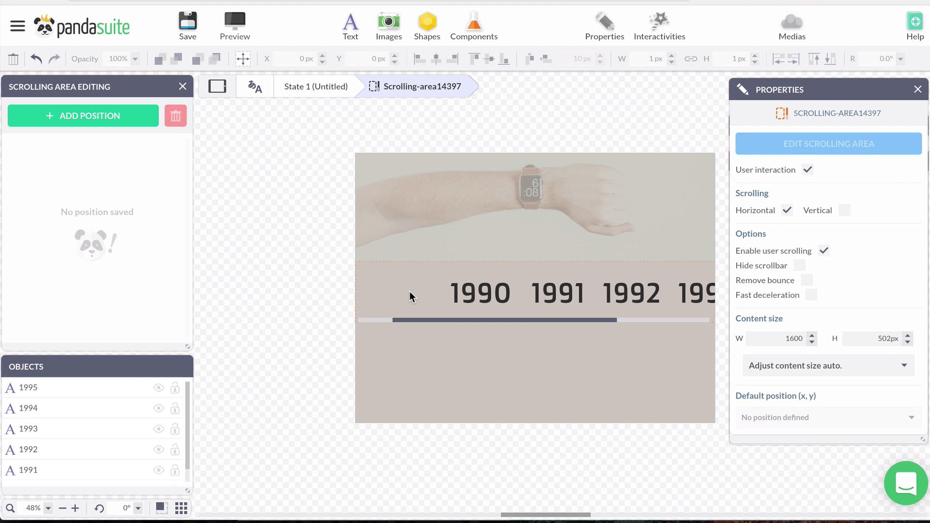
Distribute the six year labels evenly into a 1252 px wide row
key("ctrl+a")
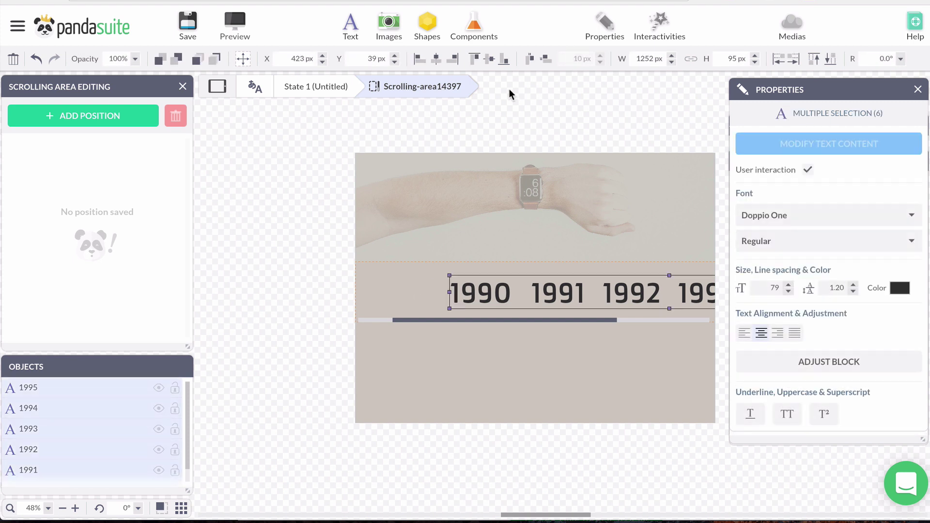
left_click(531, 57)
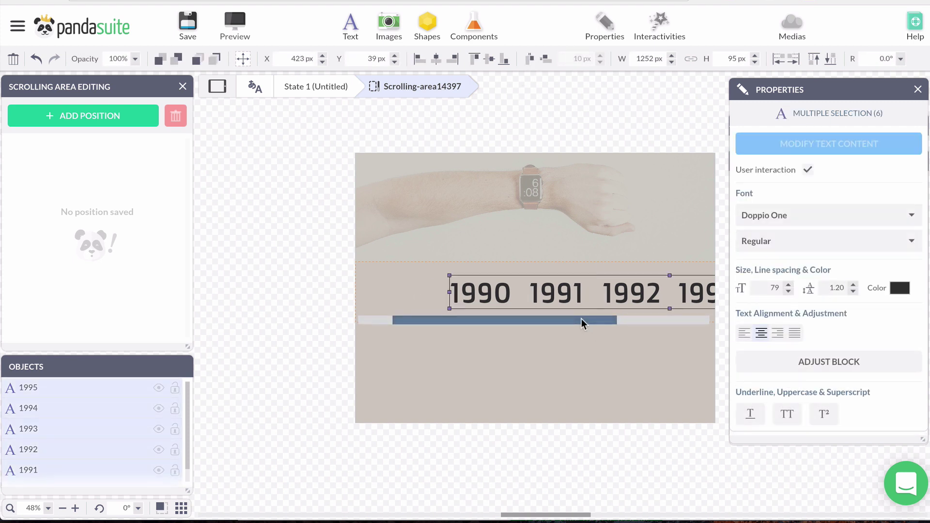
left_click_drag(582, 320, 736, 319)
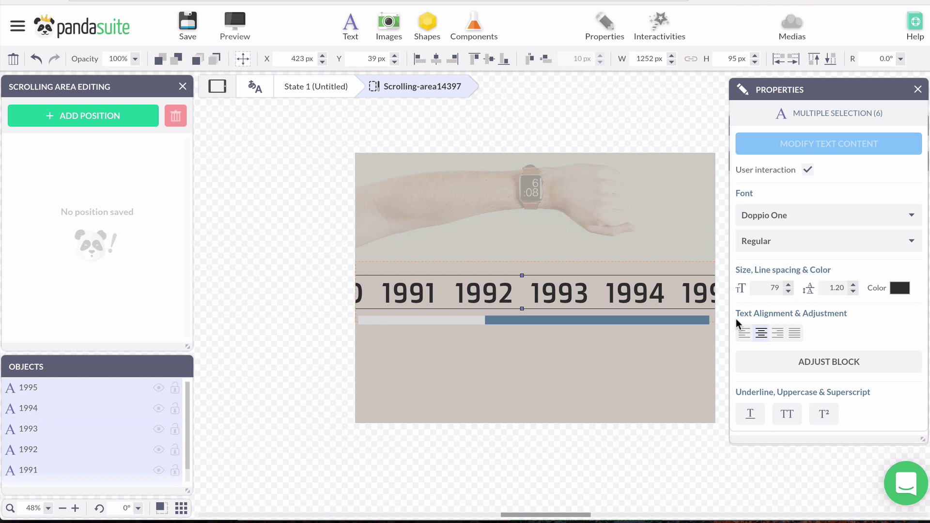
Auto-fit the scrolling content width to 1676 px, then return to State 1 and close Medias
left_click(670, 376)
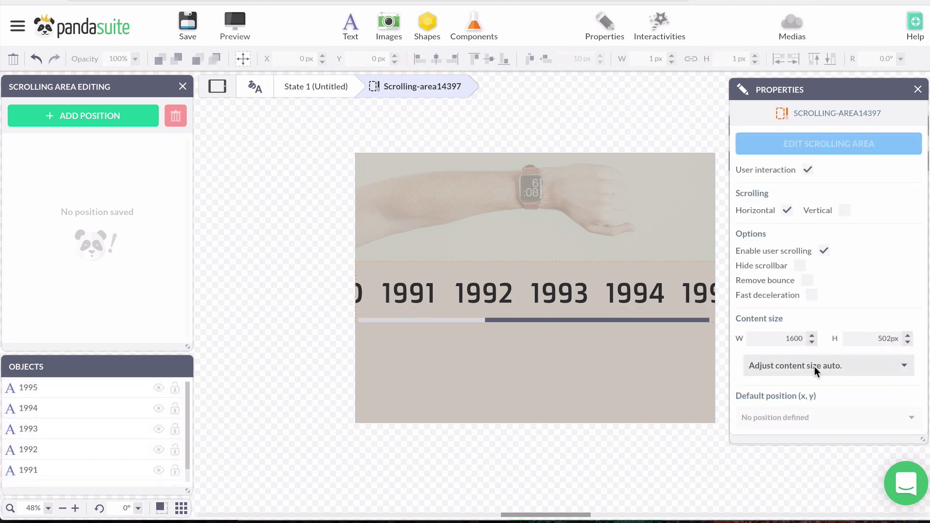
left_click(816, 367)
left_click(818, 393)
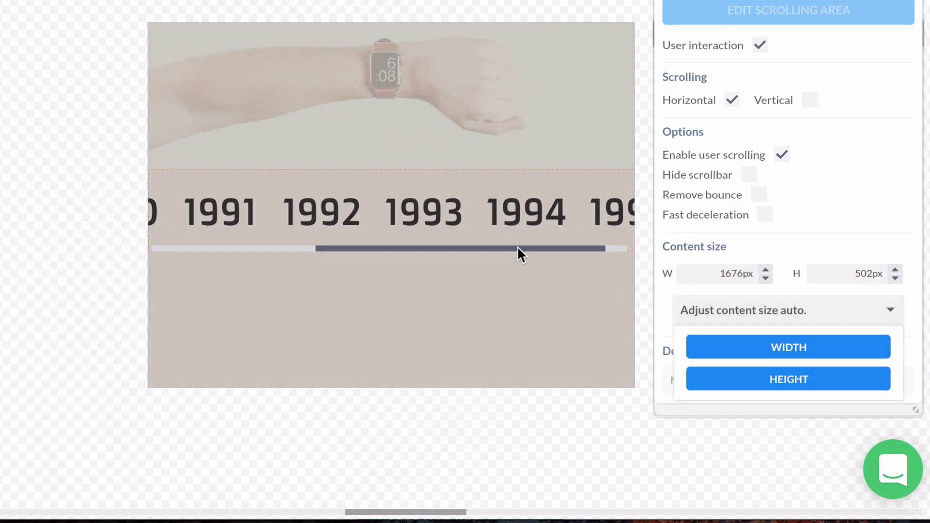
left_click_drag(517, 248, 262, 248)
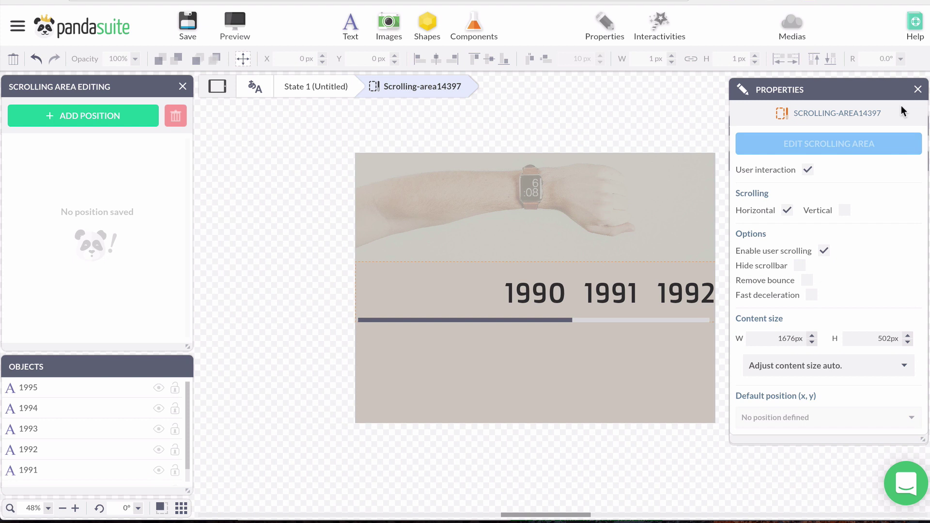
left_click(918, 87)
left_click(291, 91)
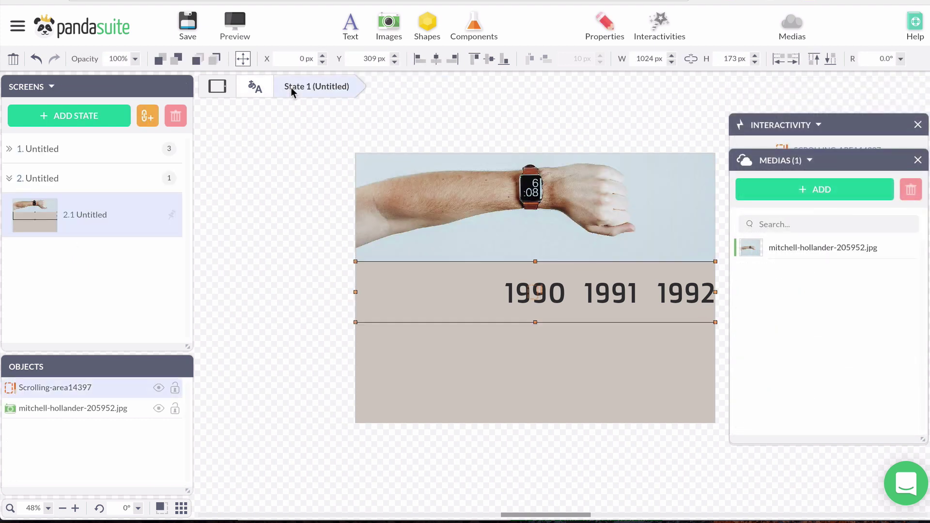
left_click(918, 160)
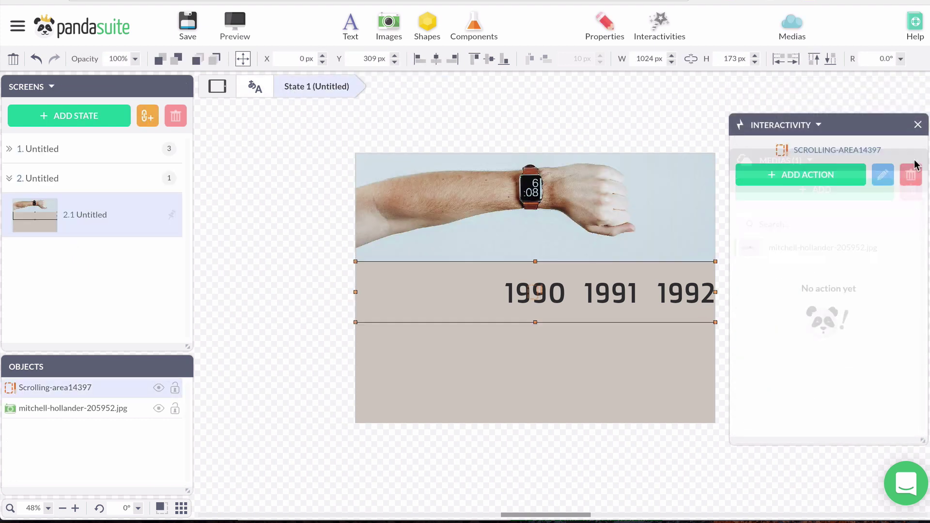
Save the project, swipe the year labels sideways in the preview, then close the preview
left_click(917, 126)
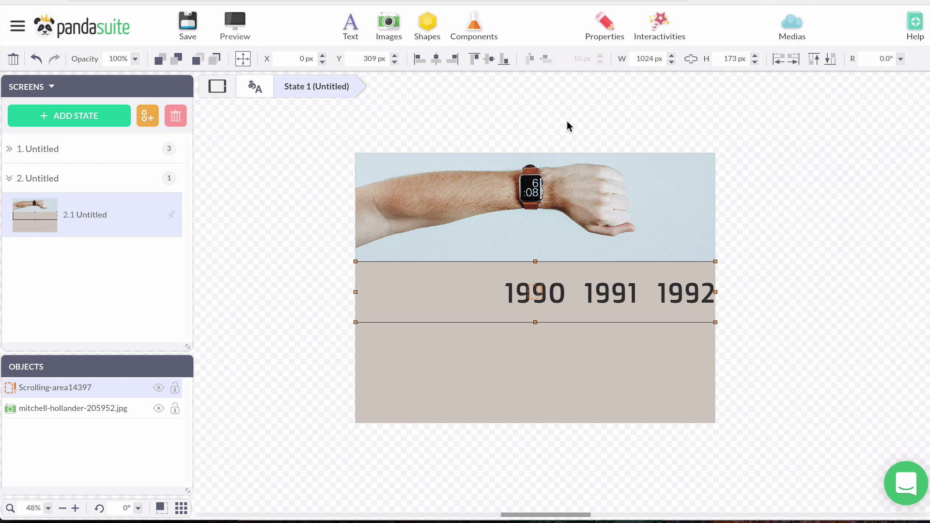
left_click(189, 26)
left_click(566, 345)
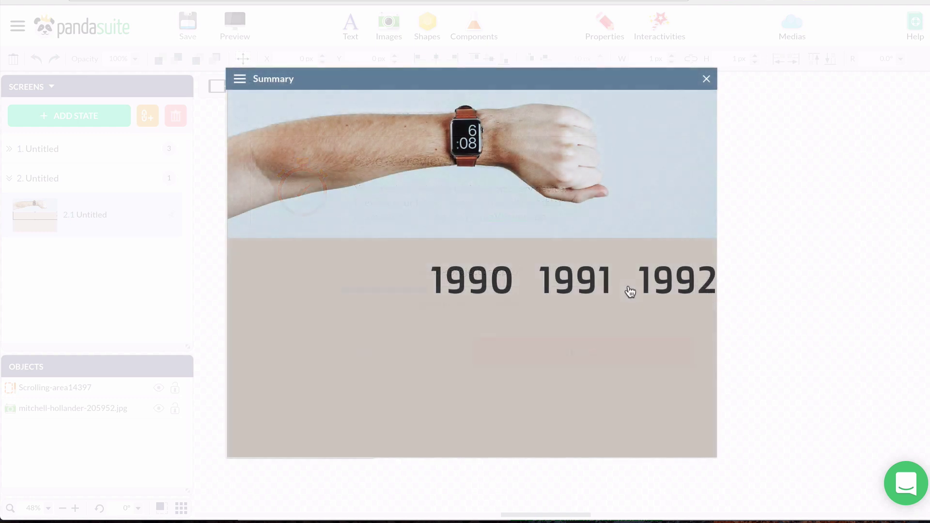
left_click_drag(629, 291, 664, 280)
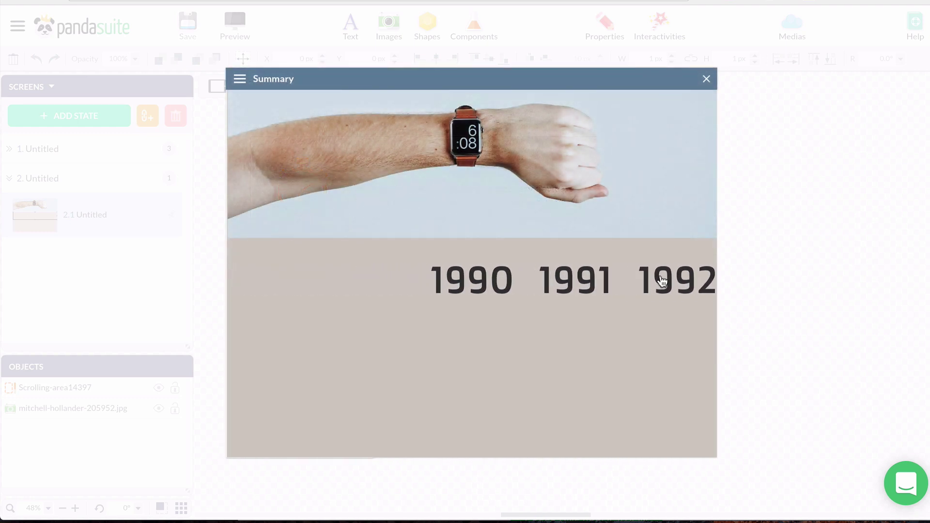
left_click(707, 79)
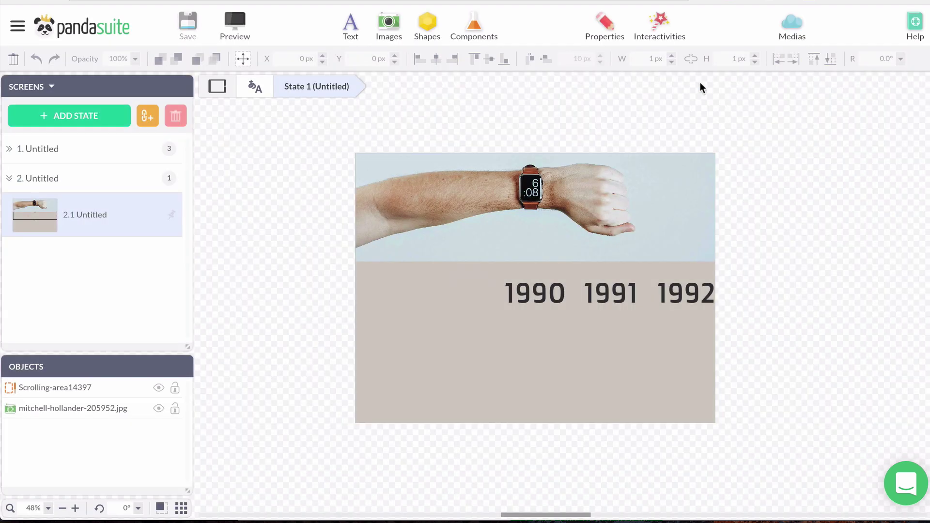
Rename state 2.1 to 1990
left_click(97, 216)
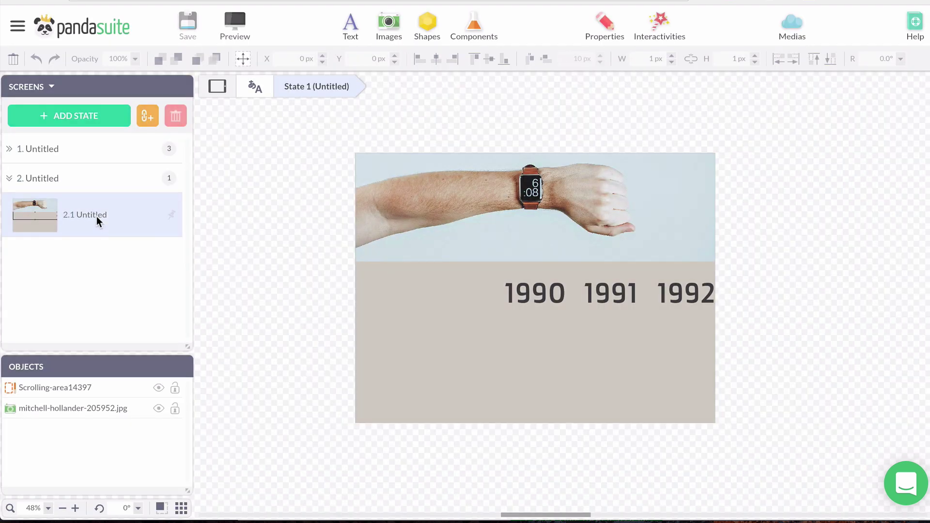
type("1990")
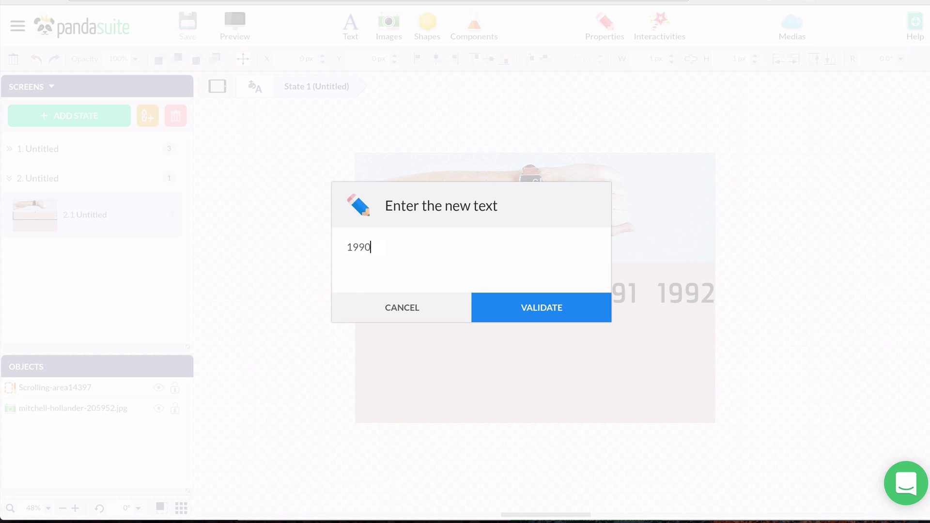
left_click(525, 309)
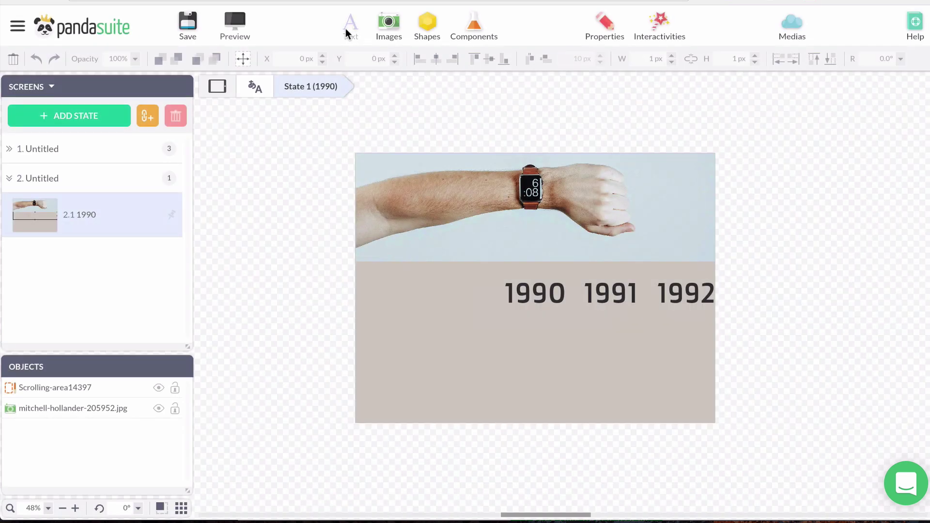
Add a caption text box below the years and set its font to Droid Sans Mono
left_click(345, 28)
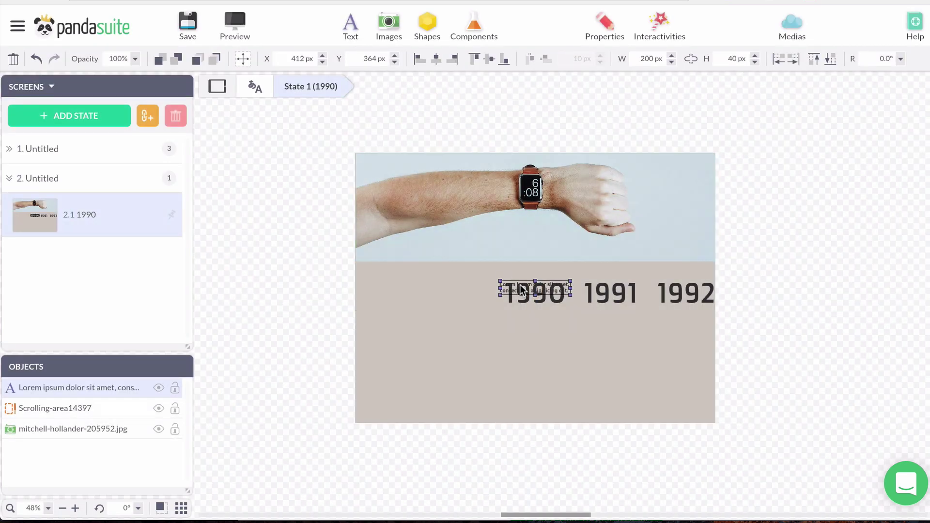
left_click_drag(520, 290, 525, 340)
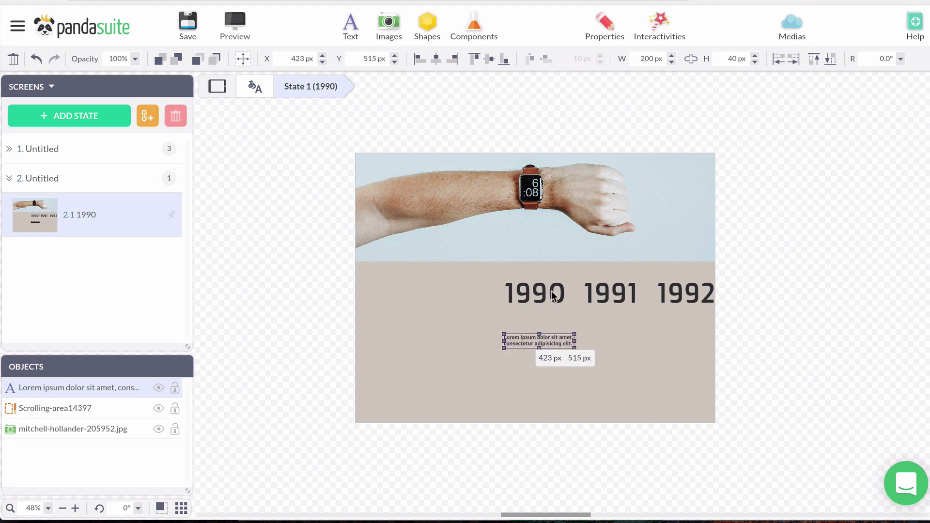
left_click(597, 22)
left_click(799, 214)
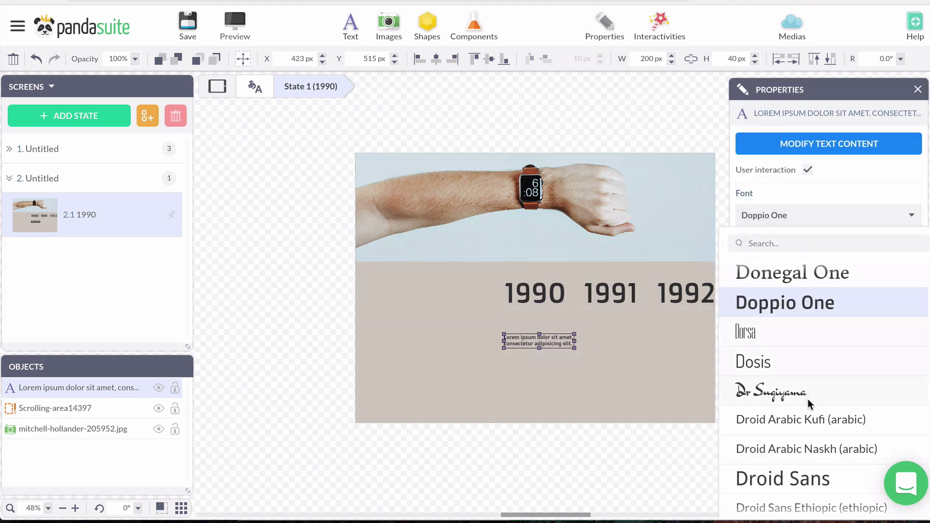
scroll(814, 407, "down", 2)
left_click(831, 423)
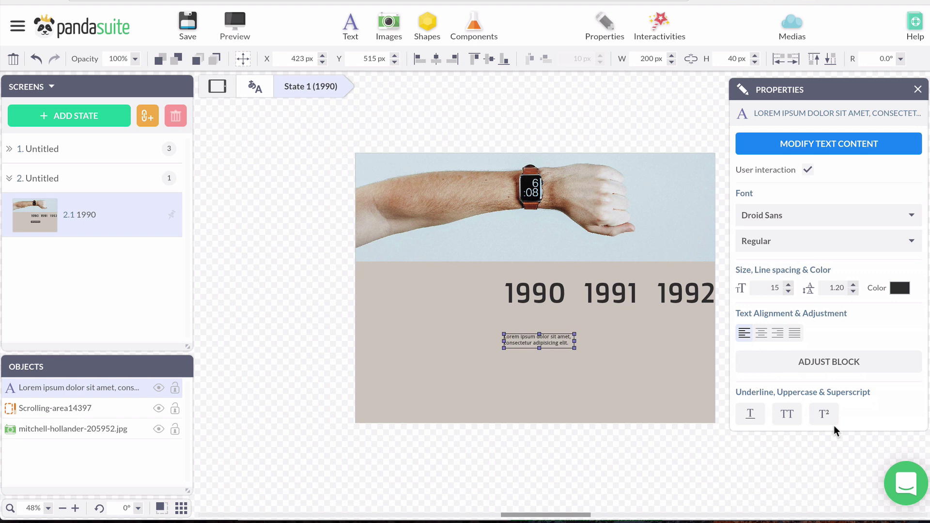
left_click(814, 215)
left_click(804, 492)
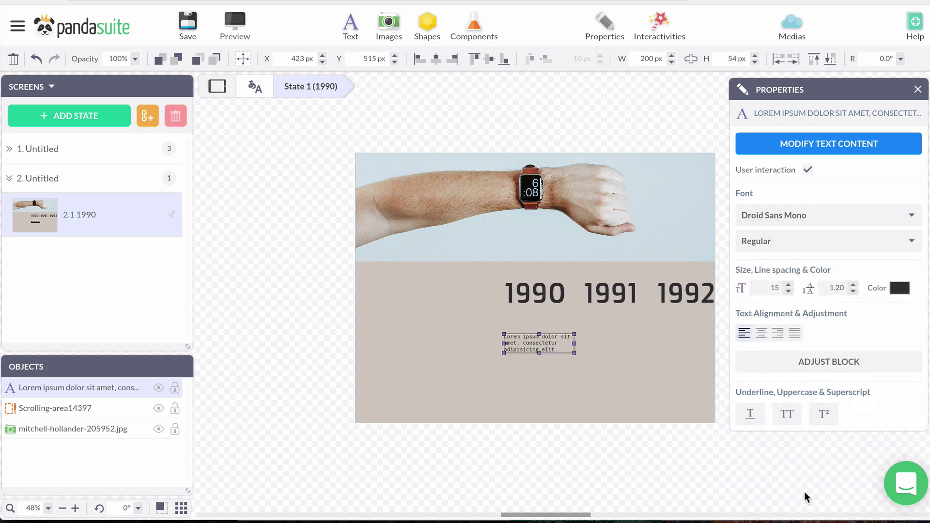
Change the caption's text to 'This awesome thing happened'
double_click(554, 343)
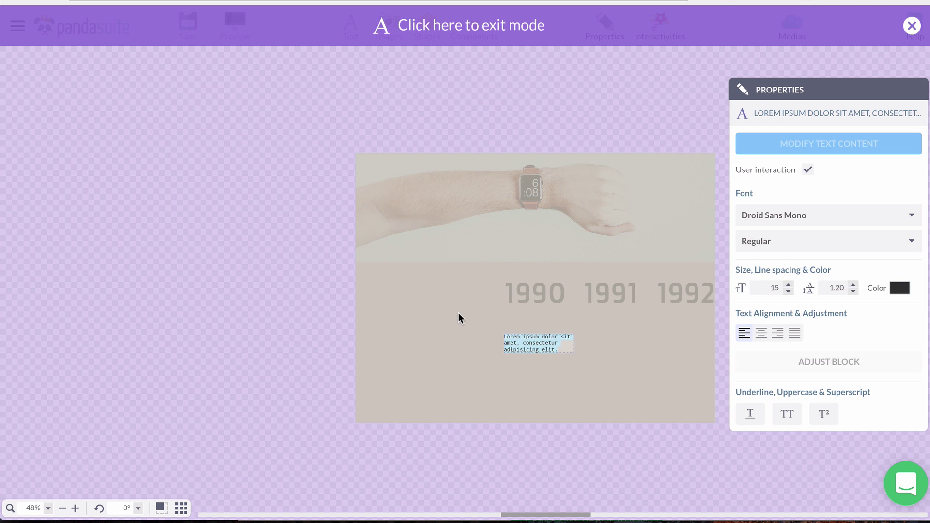
type("This aweco")
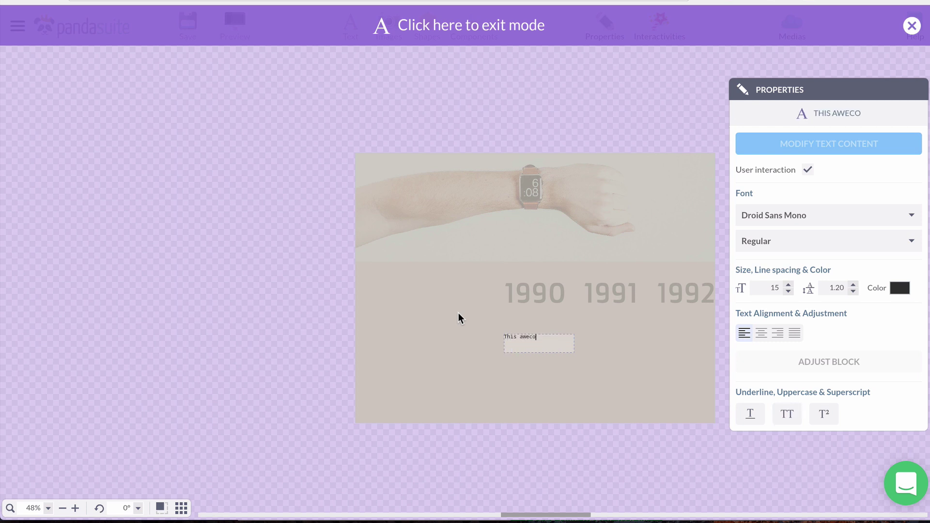
key("BackSpace")
key("BackSpace")
type("some thing ")
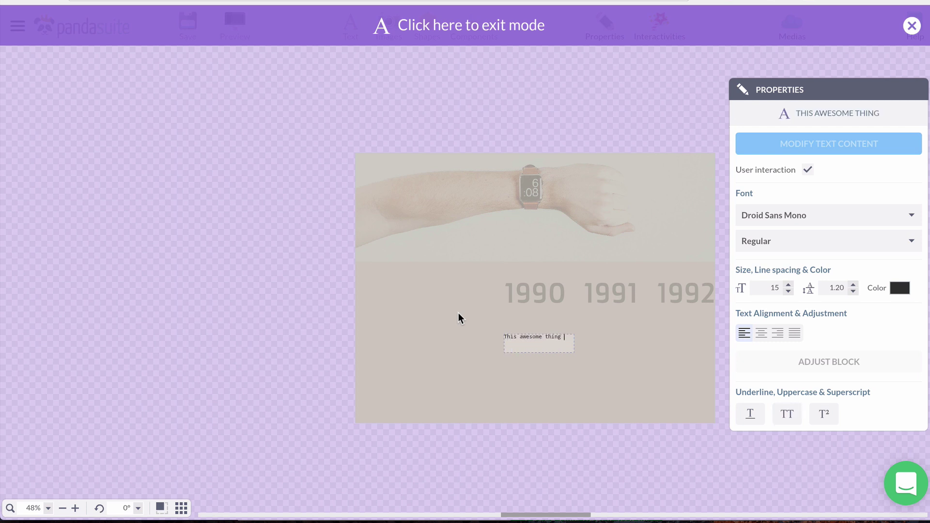
type("happened")
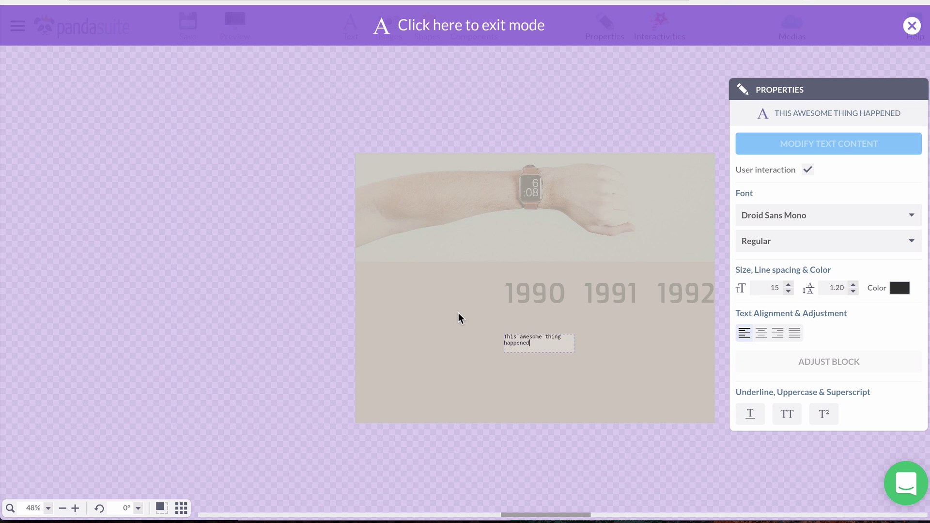
left_click(597, 434)
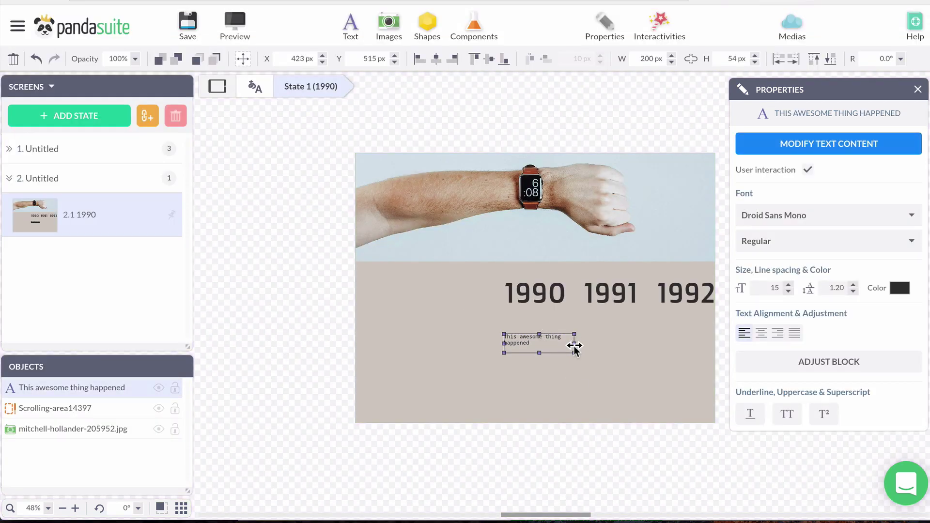
Set the caption to font size 40 and widen its box so it fits one line
left_click_drag(575, 347, 669, 345)
left_click(789, 285)
left_click(789, 286)
left_click(789, 286)
left_click(789, 285)
left_click(788, 285)
left_click(788, 286)
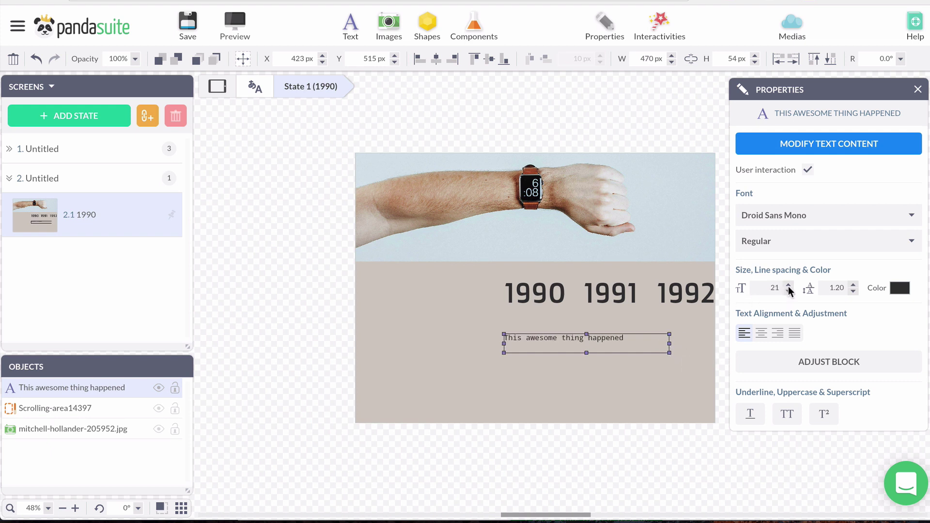
left_click_drag(788, 286, 788, 286)
left_click(788, 291)
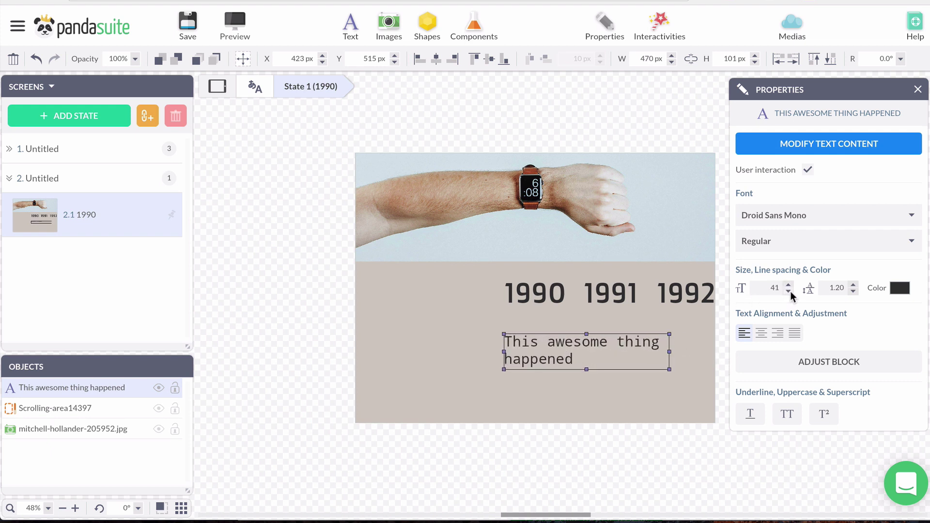
left_click(788, 291)
left_click_drag(669, 350, 730, 350)
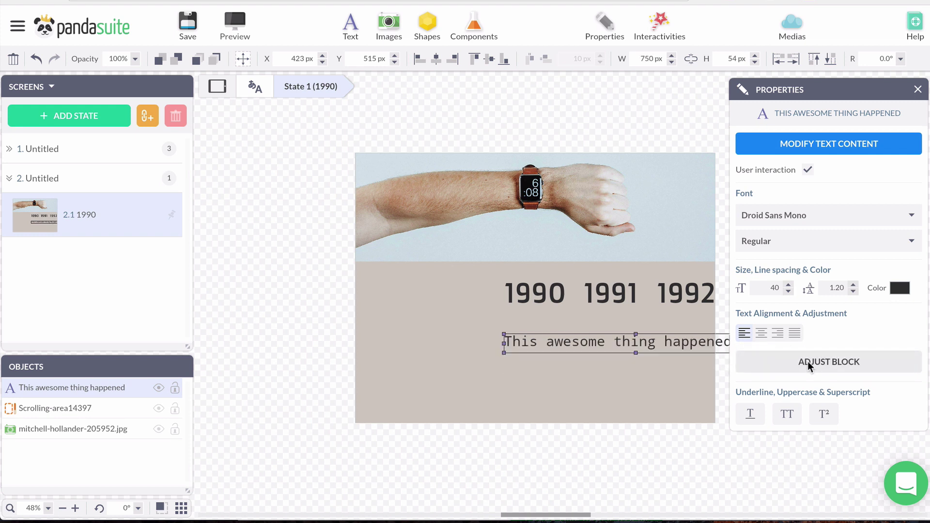
Centre the caption and its text, then create a linked '1990 copy' state
left_click(436, 58)
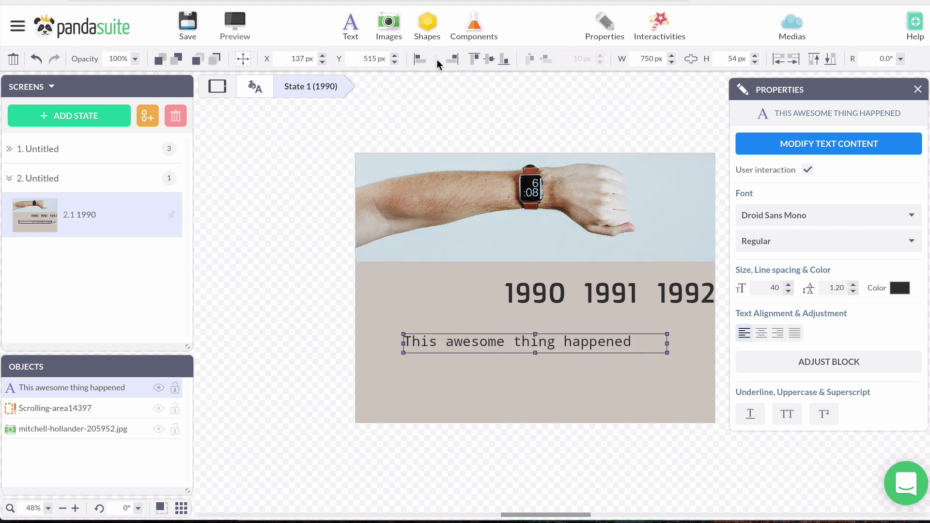
left_click(761, 334)
left_click(609, 417)
left_click(572, 343)
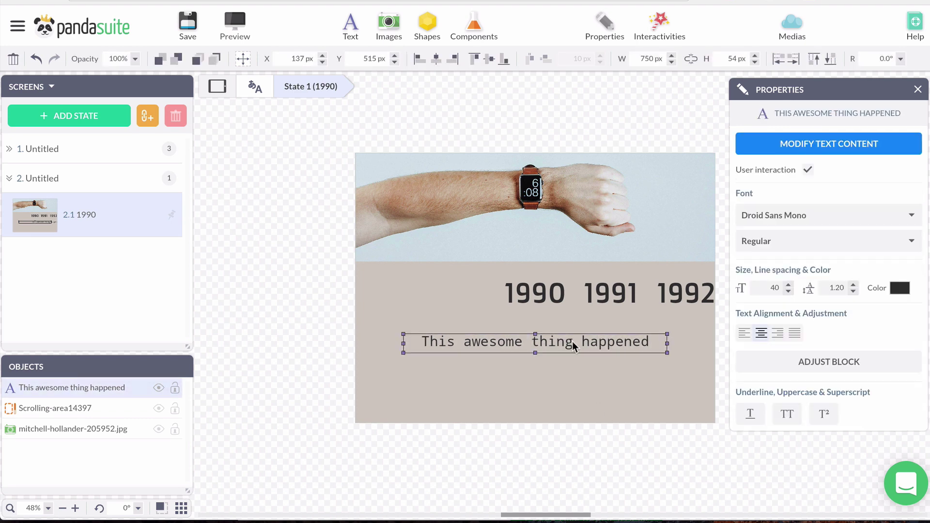
left_click_drag(572, 345, 571, 349)
left_click(569, 398)
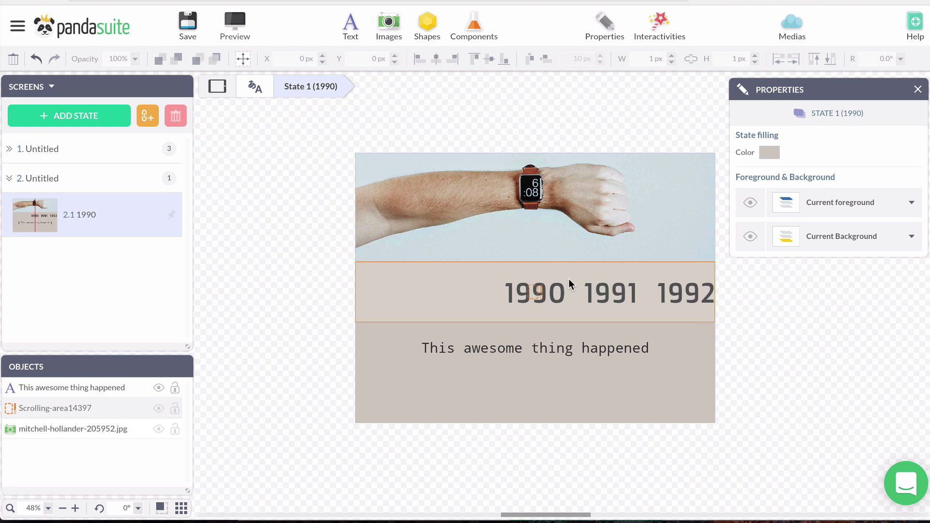
left_click(569, 292)
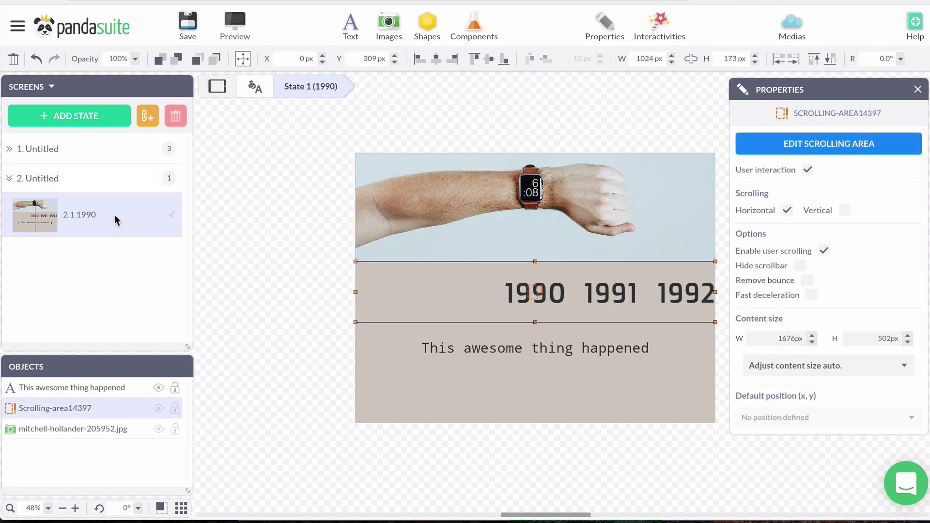
left_click(146, 120)
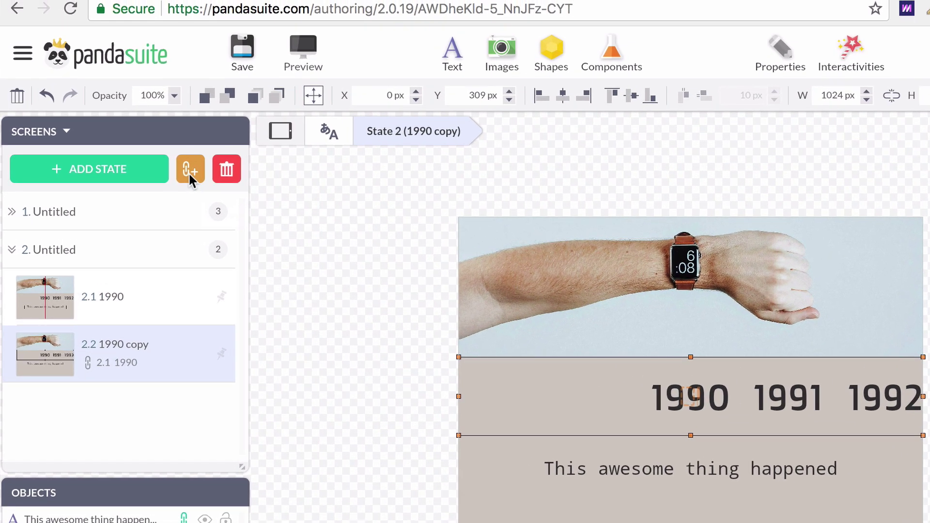
Rename the copied state to 1991
double_click(124, 344)
type("199")
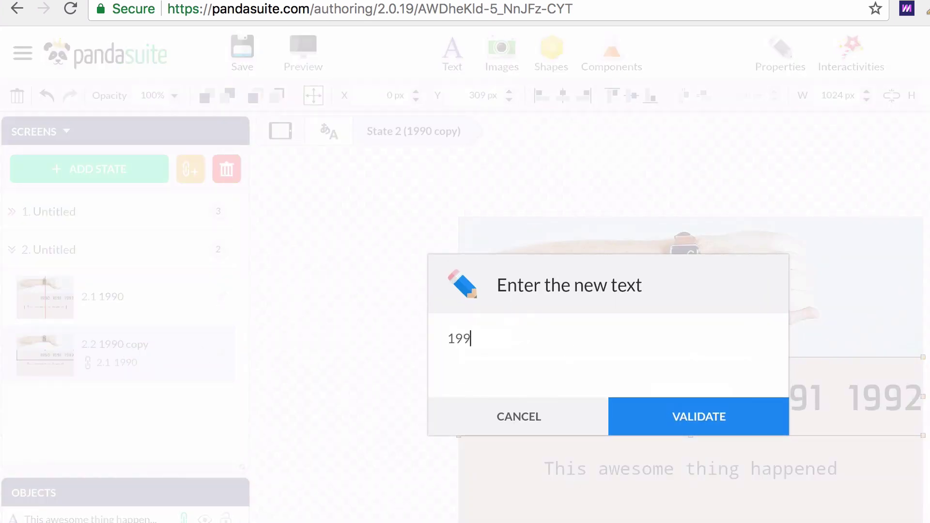
type("1")
key("Return")
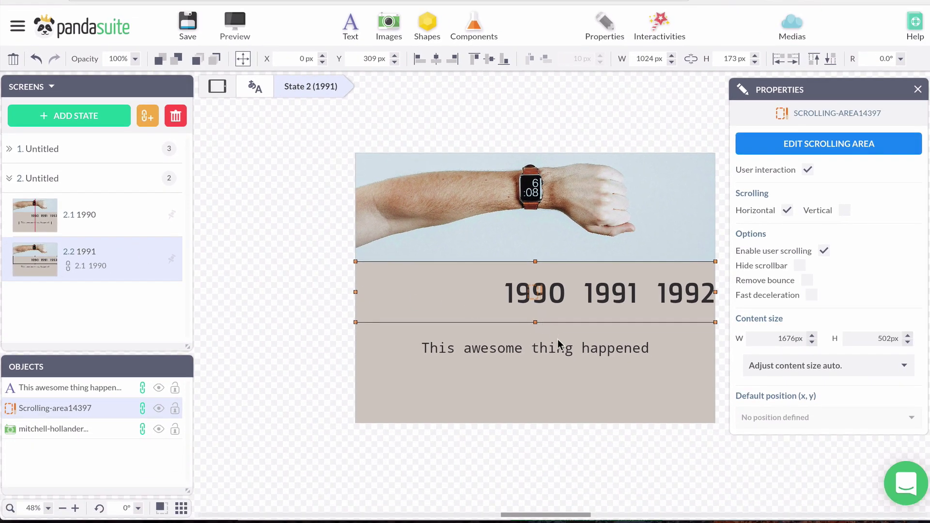
Replace the 1991 state's caption text with "What an incredible year!"
left_click(547, 347)
double_click(547, 347)
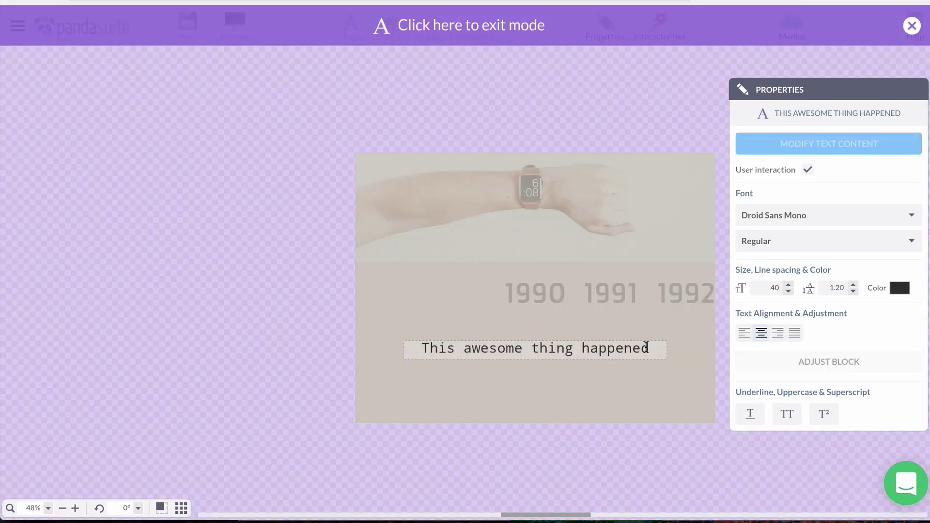
left_click_drag(531, 348, 420, 343)
type("What")
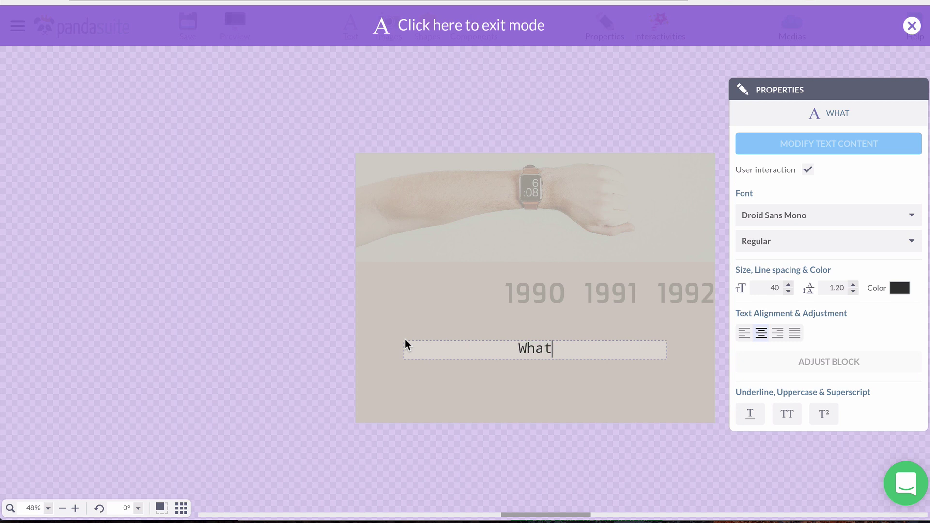
type(" h")
key("BackSpace")
type("an i")
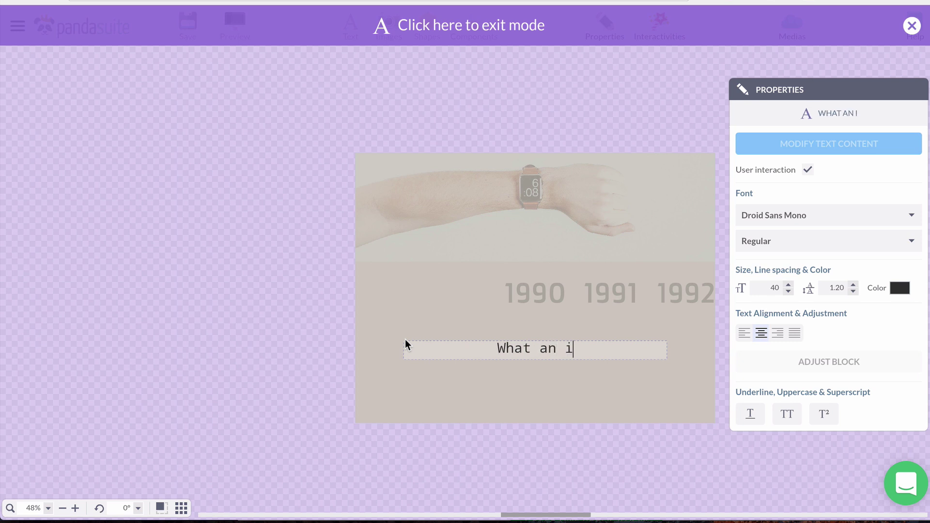
type("ndredible")
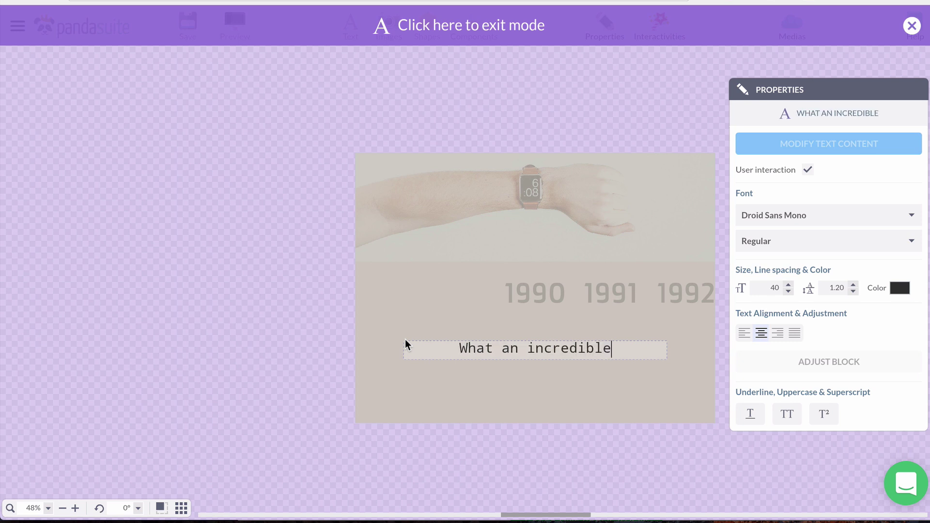
type(" year!")
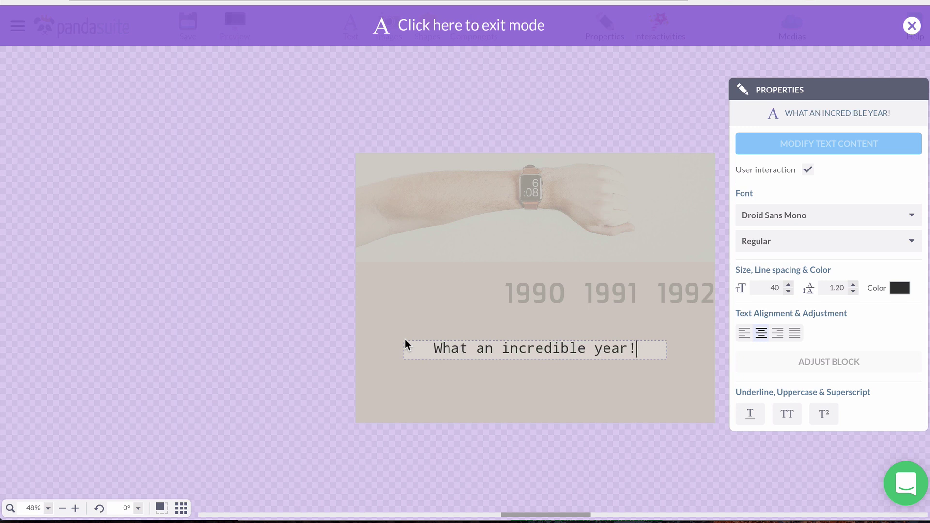
left_click(241, 267)
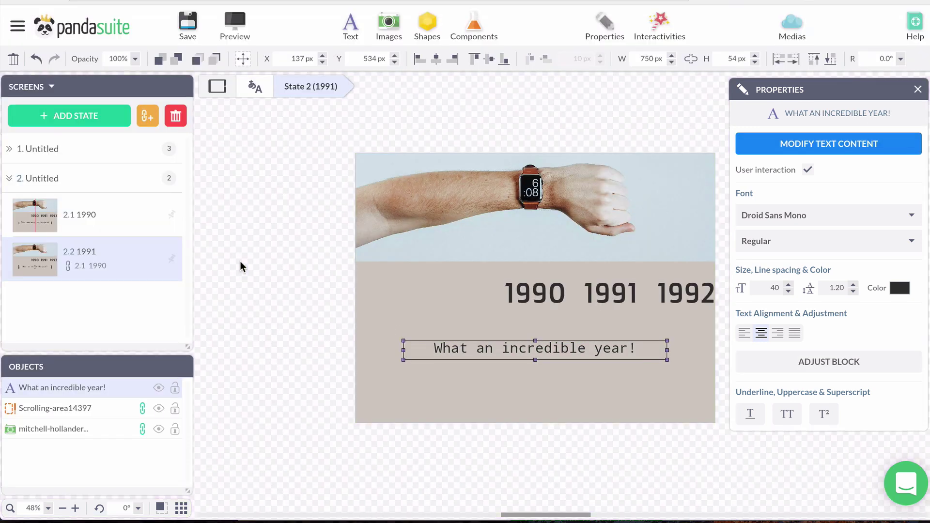
Create a linked copy of the 1991 state and name it 1992
left_click(143, 118)
double_click(106, 294)
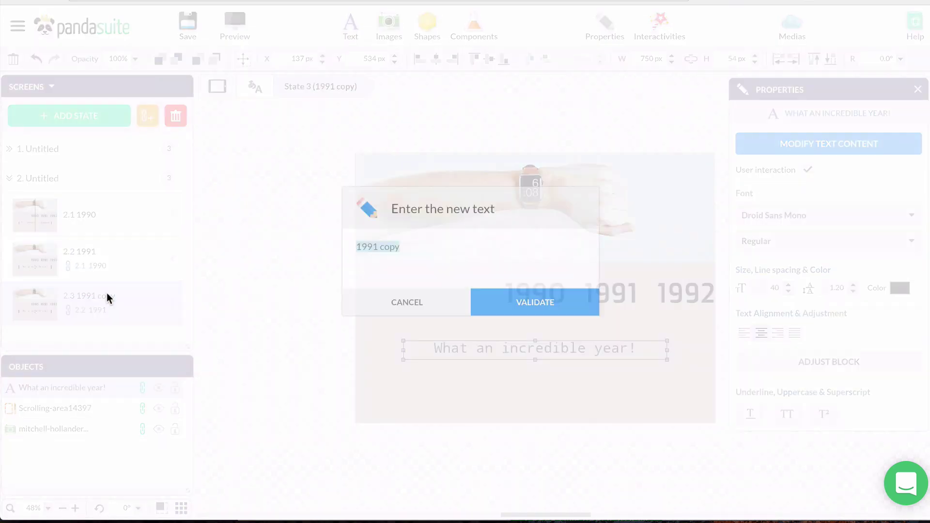
type("1992")
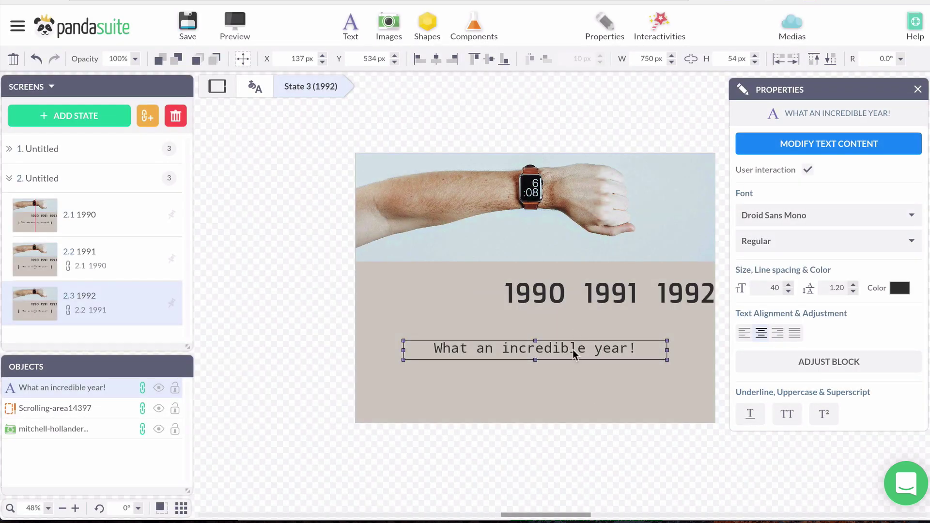
Change the 1992 state's caption to "Wow awesome!" and show that state
double_click(573, 350)
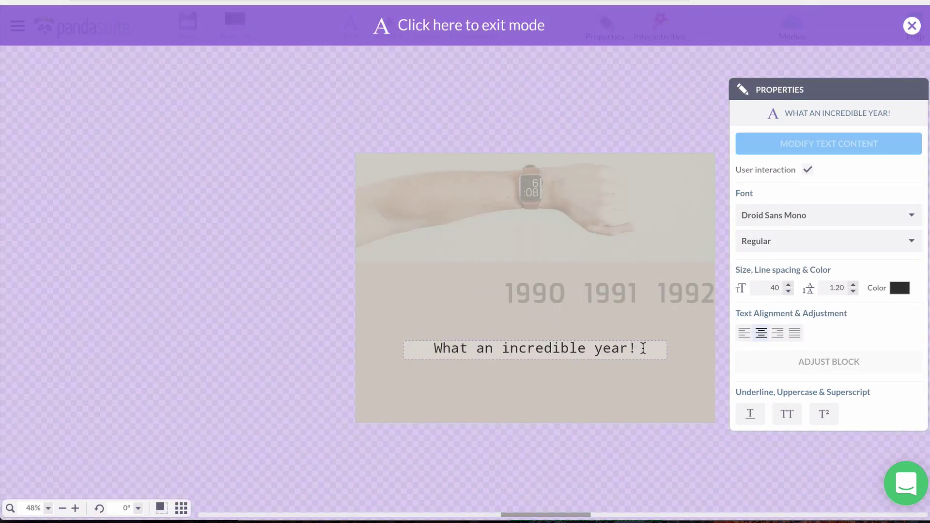
left_click_drag(643, 348, 445, 348)
type("Wo")
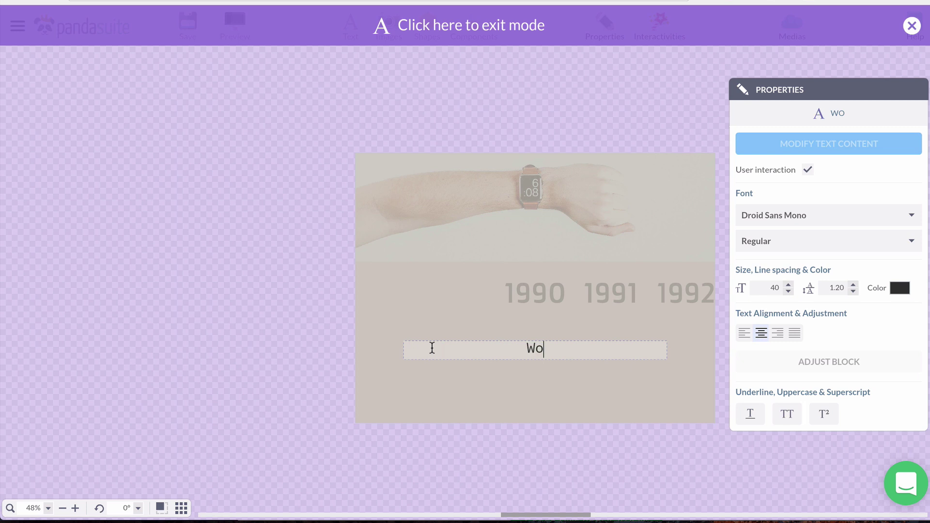
type("w a")
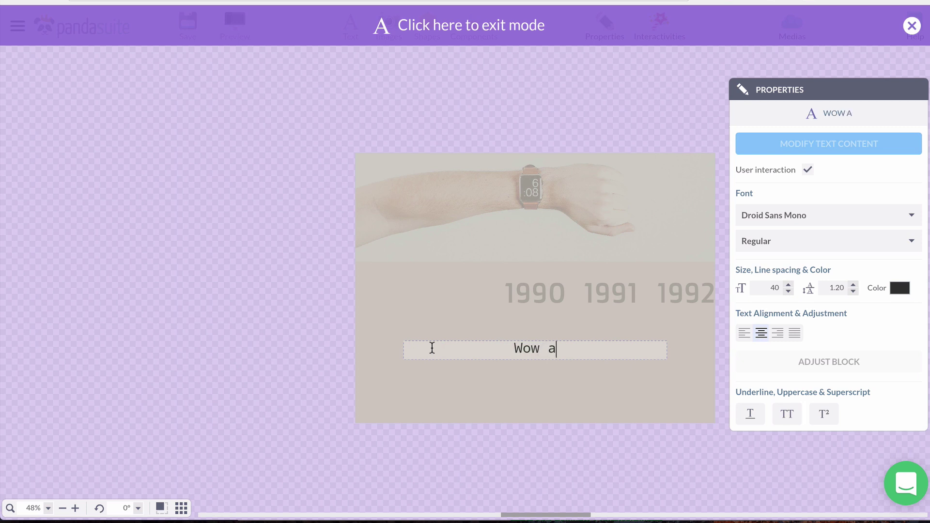
type("wesome")
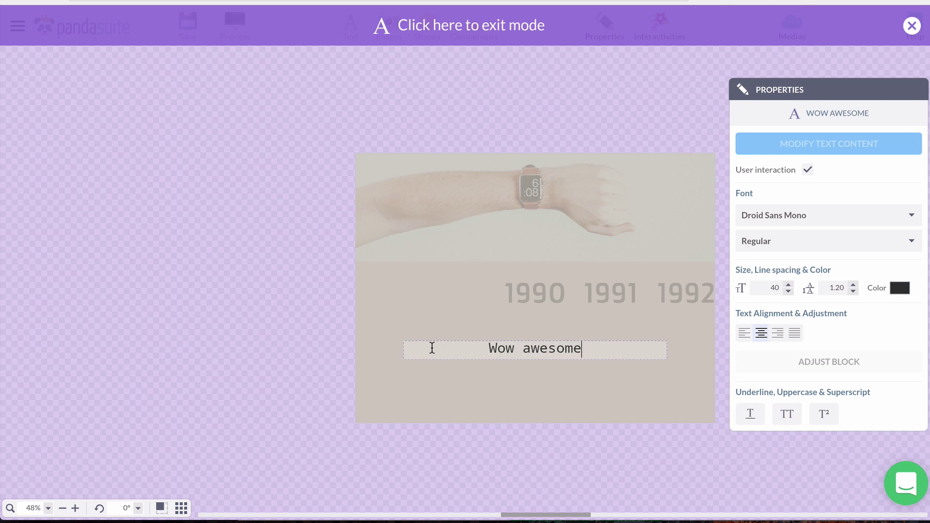
type("!")
left_click(612, 406)
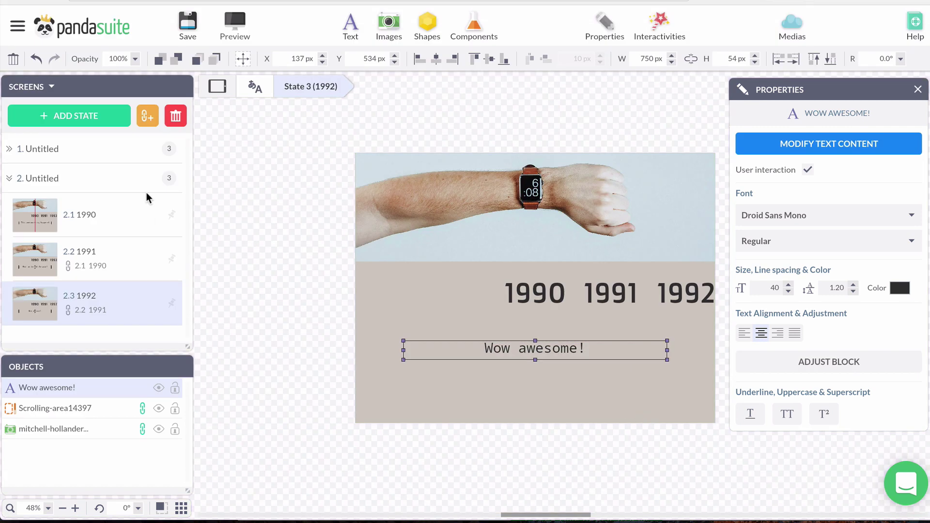
left_click(143, 212)
left_click(133, 307)
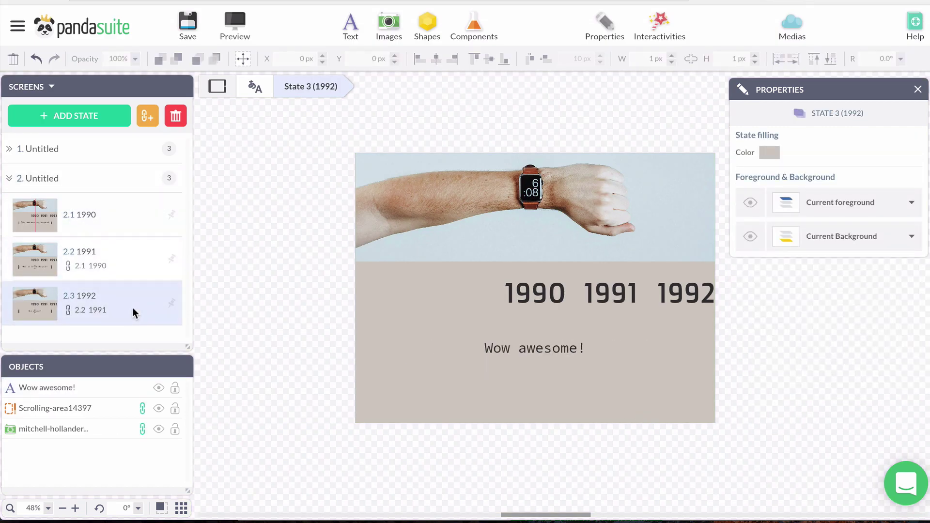
In the 1990 state, colour year labels 1991–1995 grey #999999, leaving 1990 dark
left_click(127, 214)
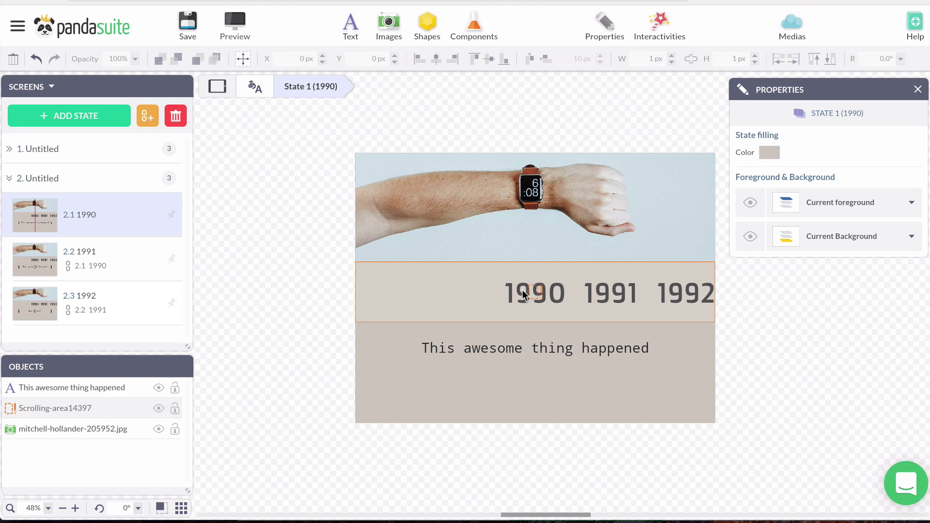
left_click(524, 293)
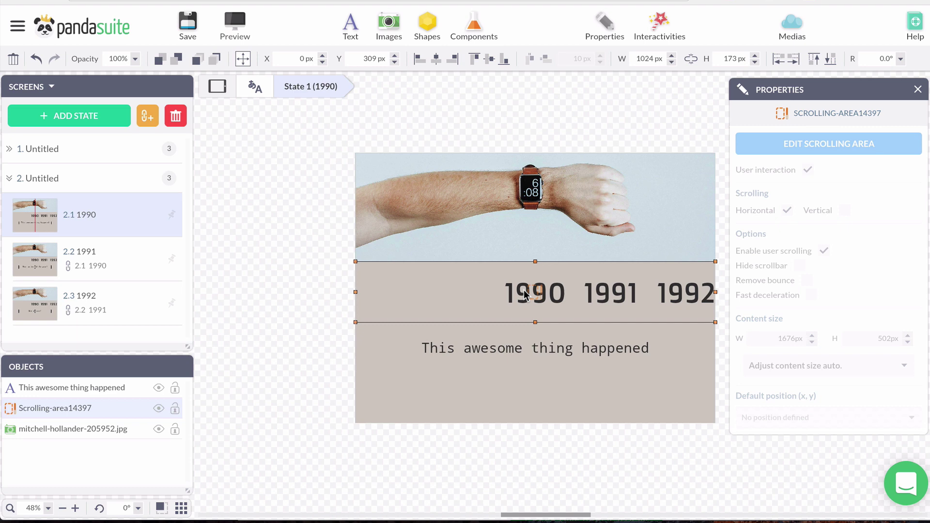
double_click(525, 290)
left_click(542, 287)
key("ctrl+a")
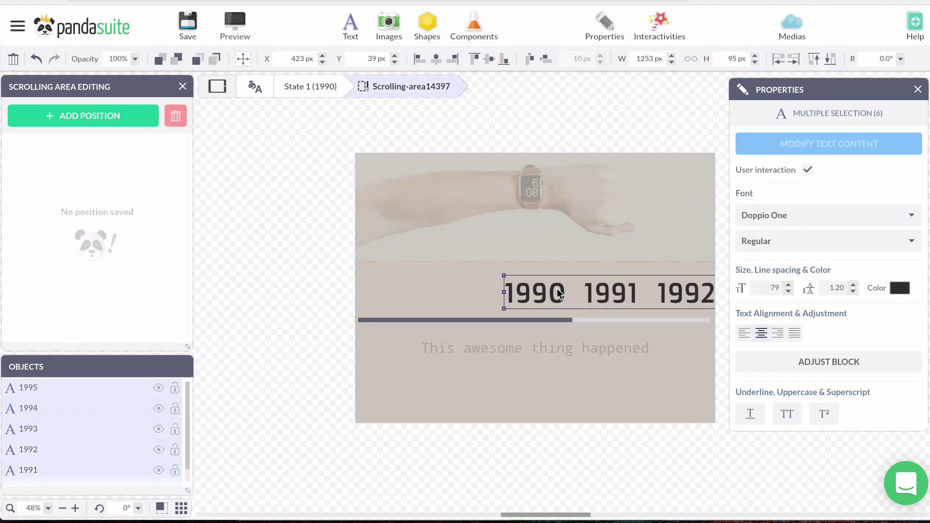
left_click(550, 296, "shift")
left_click(900, 288)
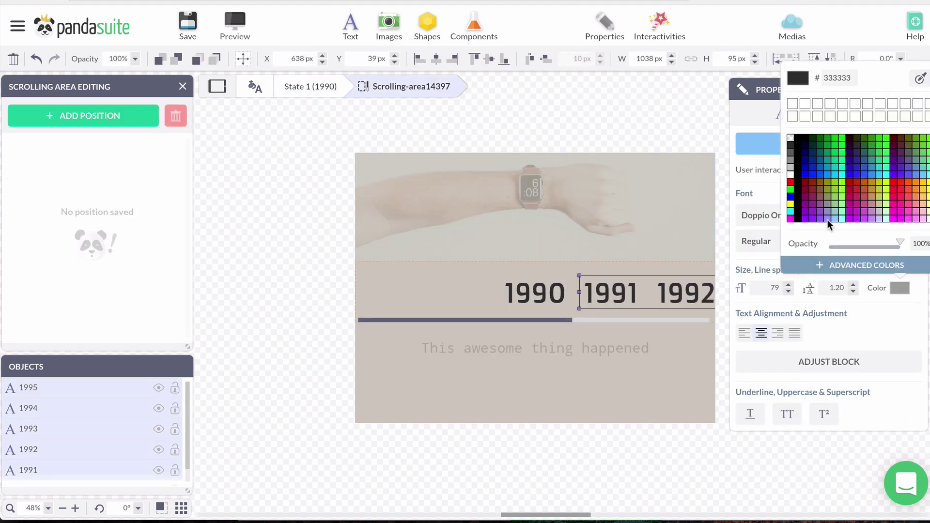
left_click(791, 166)
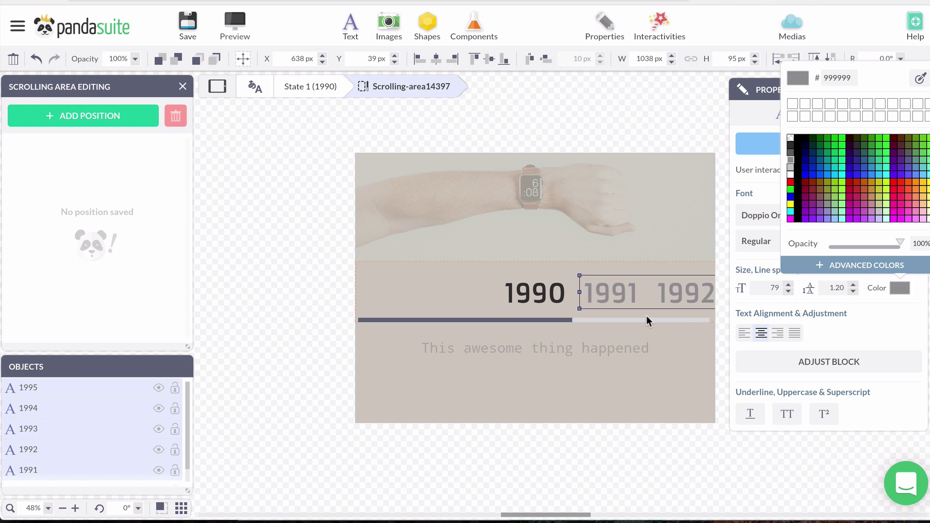
left_click(661, 395)
left_click(301, 88)
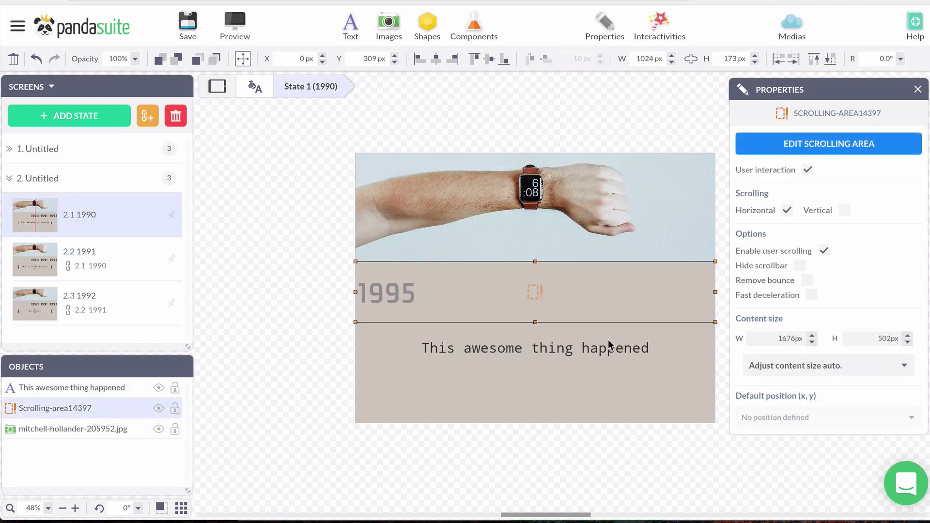
Reopen the year strip to check its labels, then return to the 1990 state
double_click(491, 301)
left_click_drag(552, 318, 602, 322)
left_click(289, 85)
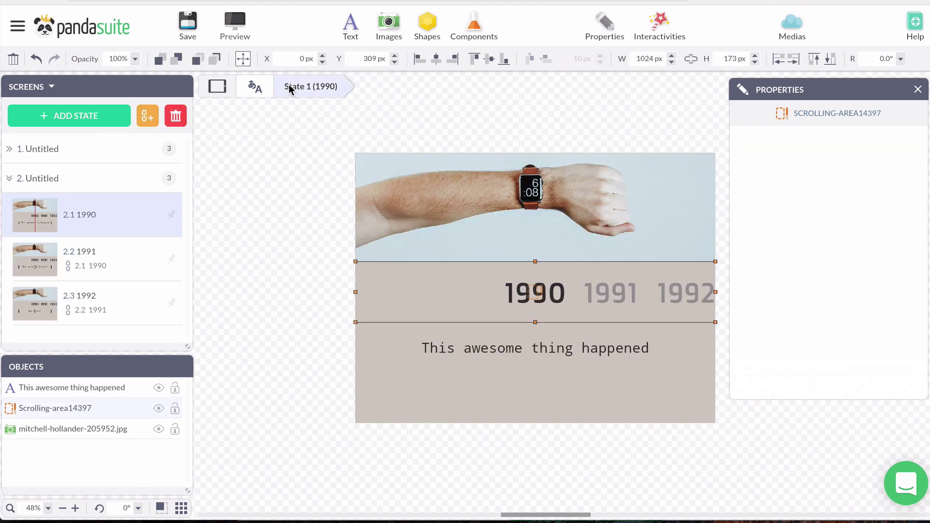
In the 1991 state, set 1990 to grey #999999 and 1991 to dark #333333
left_click(122, 260)
double_click(607, 304)
left_click(535, 293)
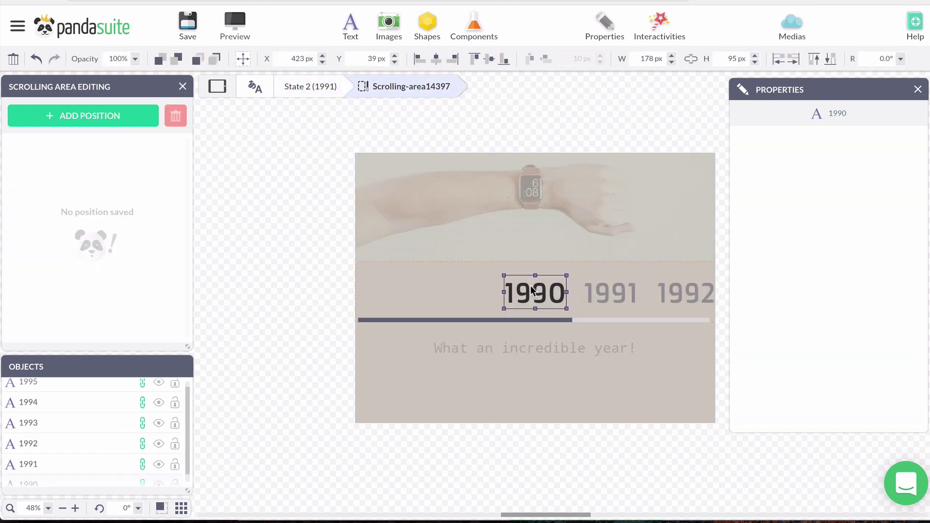
left_click(895, 289)
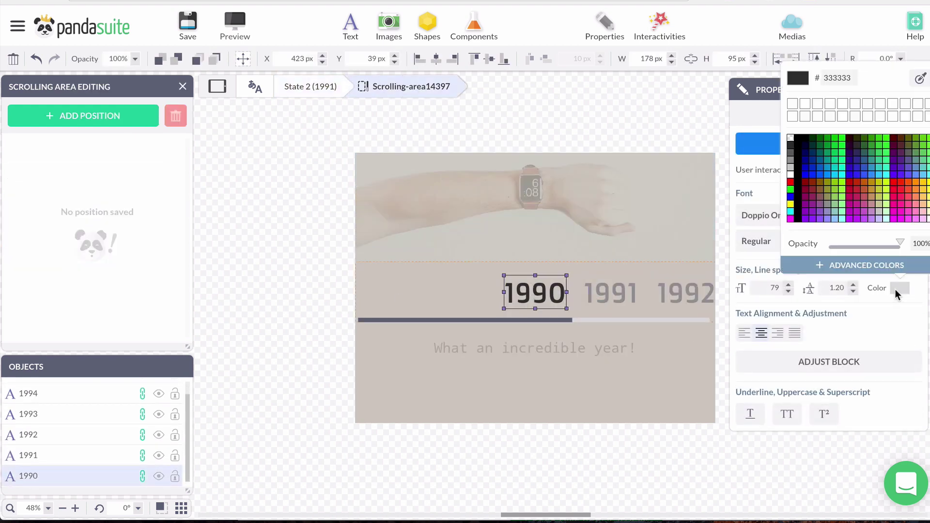
left_click(790, 159)
left_click(617, 292)
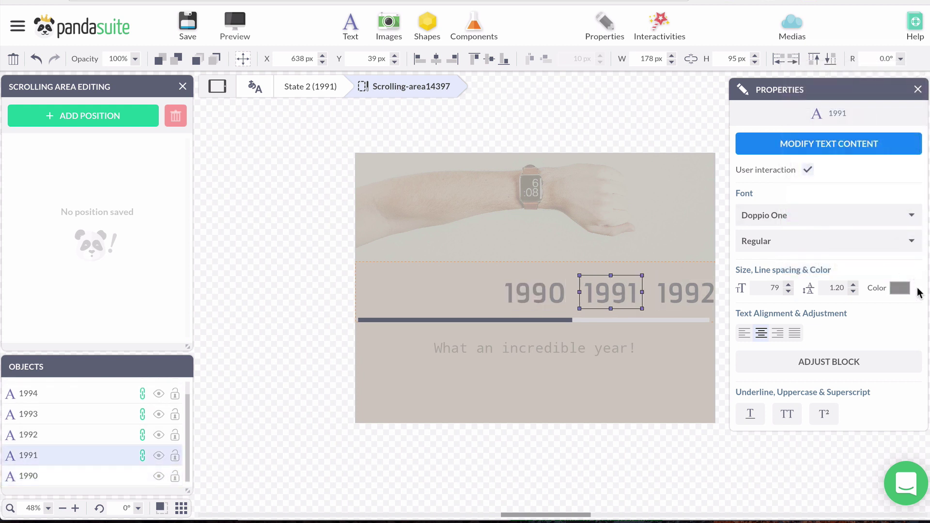
left_click(902, 289)
left_click(790, 144)
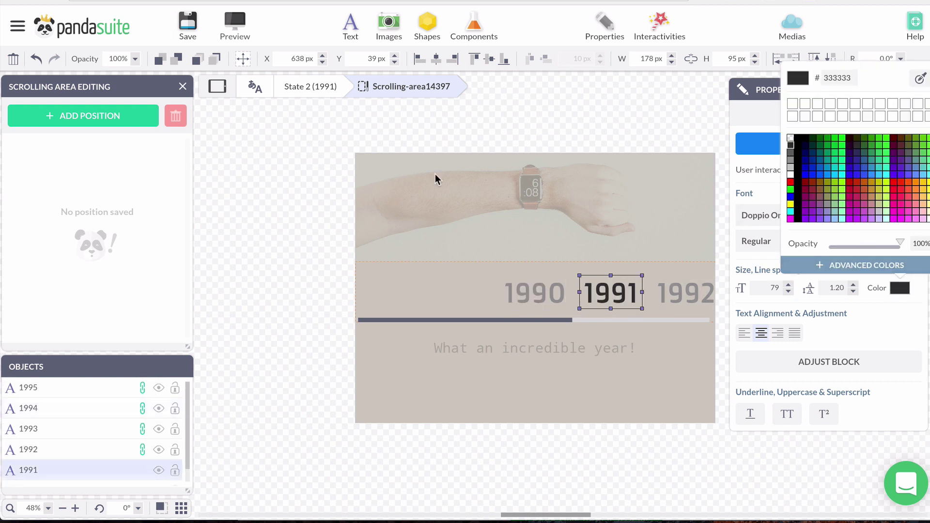
left_click(316, 89)
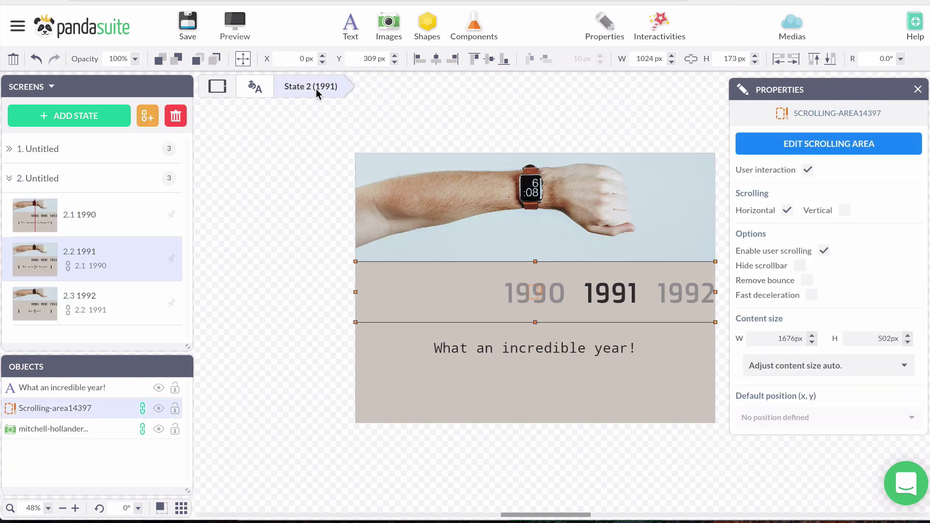
In the 1992 state, grey out 1991 and set 1992 to dark #333333
left_click(141, 295)
double_click(586, 296)
left_click(614, 298)
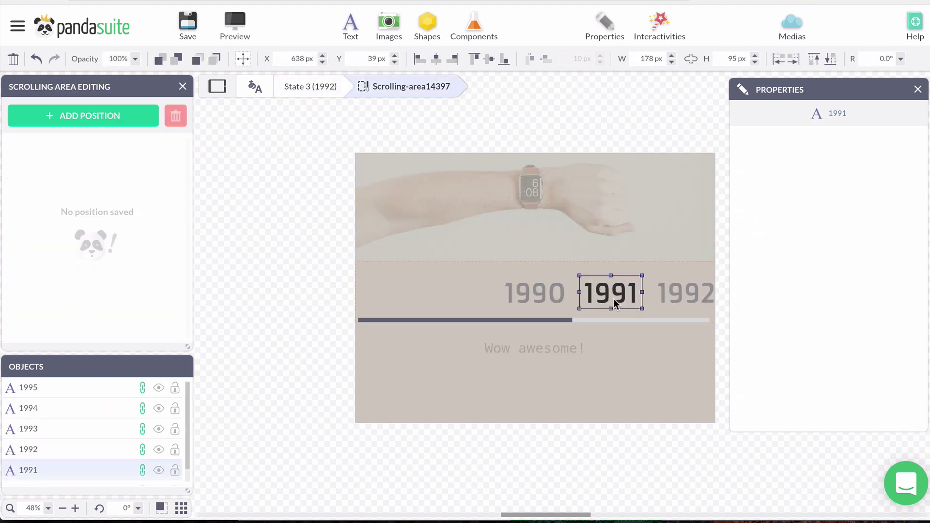
left_click(899, 288)
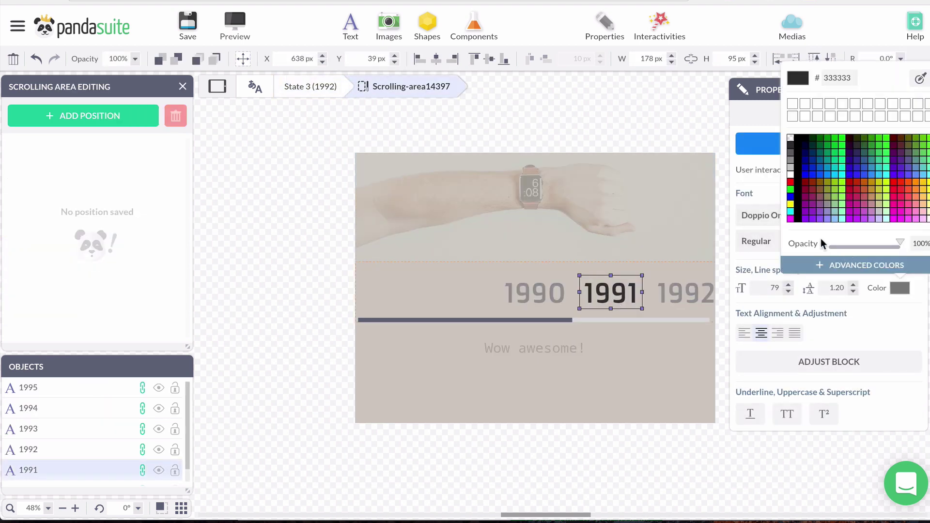
left_click(790, 162)
left_click_drag(559, 319, 591, 321)
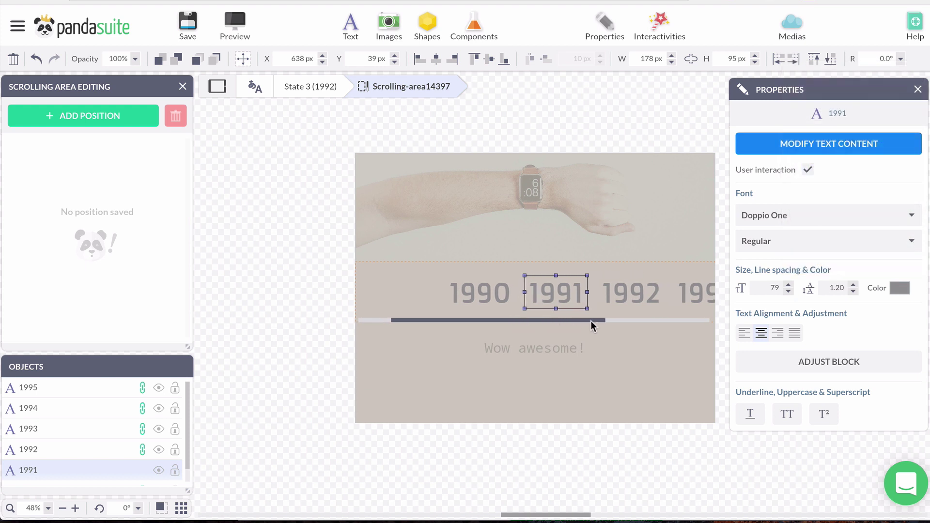
left_click(629, 293)
left_click(900, 287)
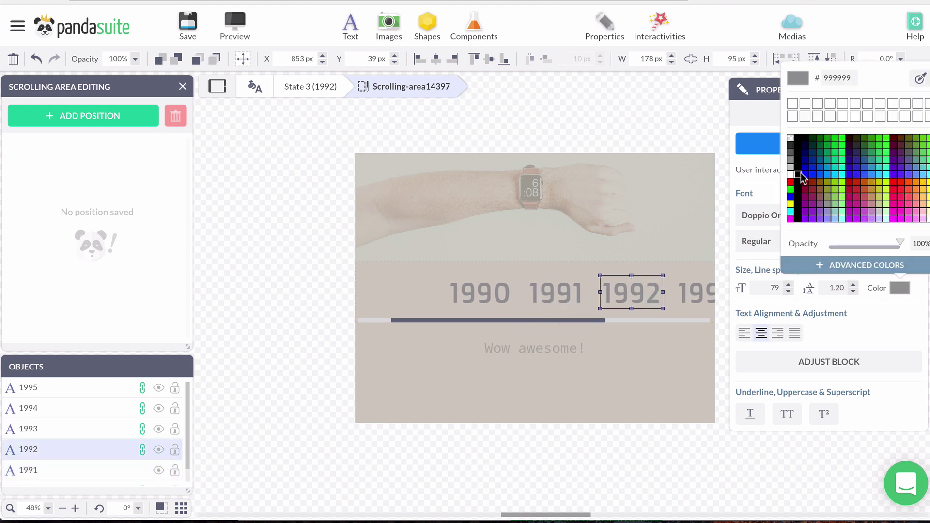
left_click(790, 146)
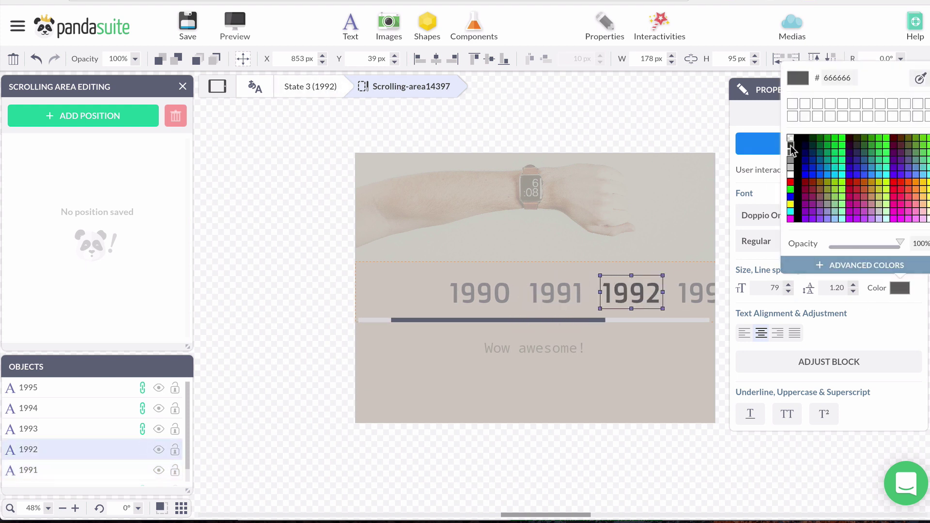
left_click(791, 150)
Review the 1990, 1991 and 1992 states in turn, ending on 1990
left_click(306, 82)
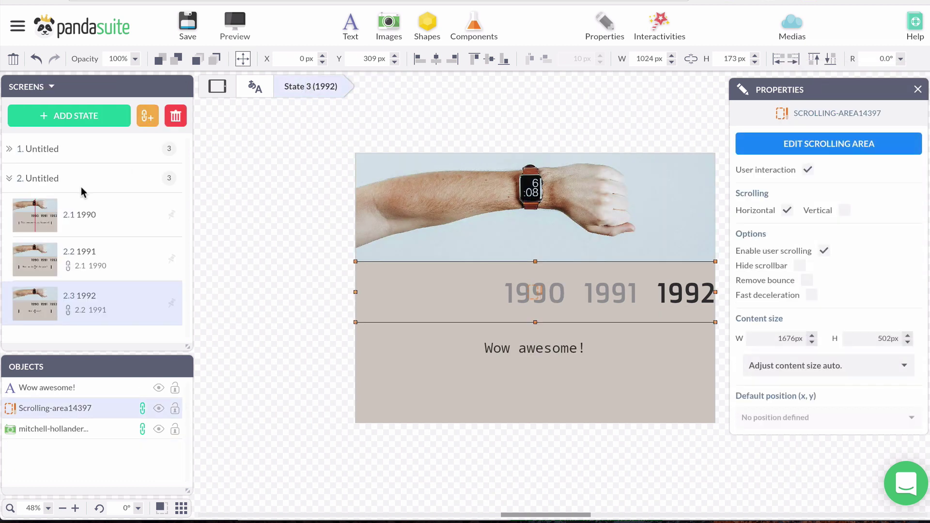
left_click(98, 223)
left_click(106, 250)
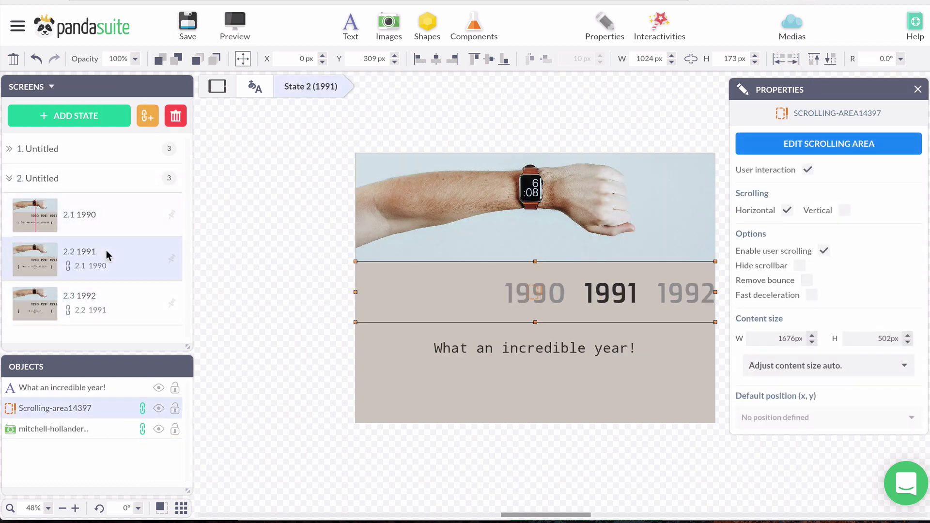
left_click(115, 306)
left_click(112, 213)
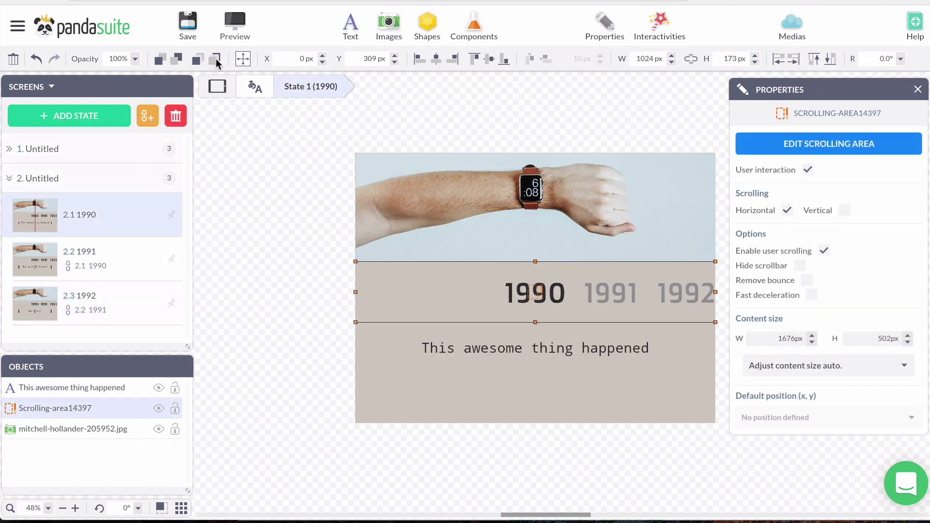
Save the project and preview it, scrolling through the years before closing
left_click(188, 25)
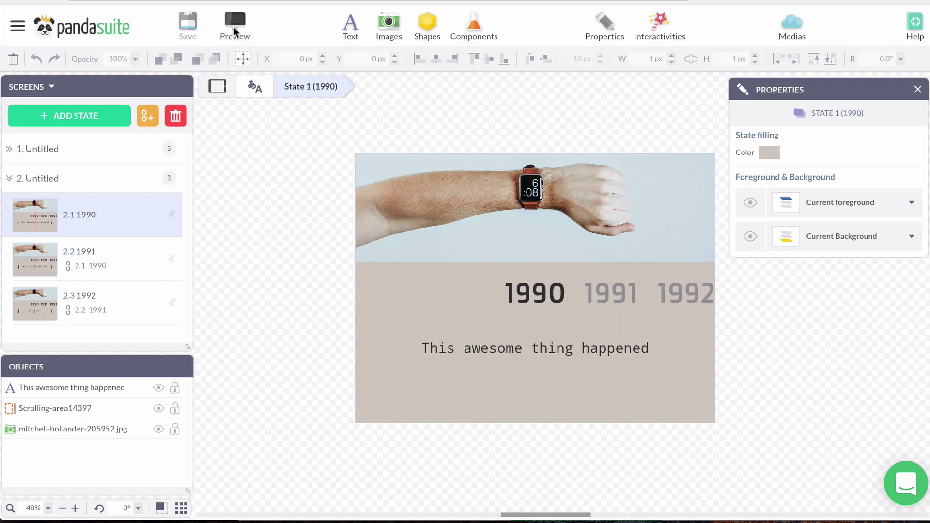
left_click(232, 27)
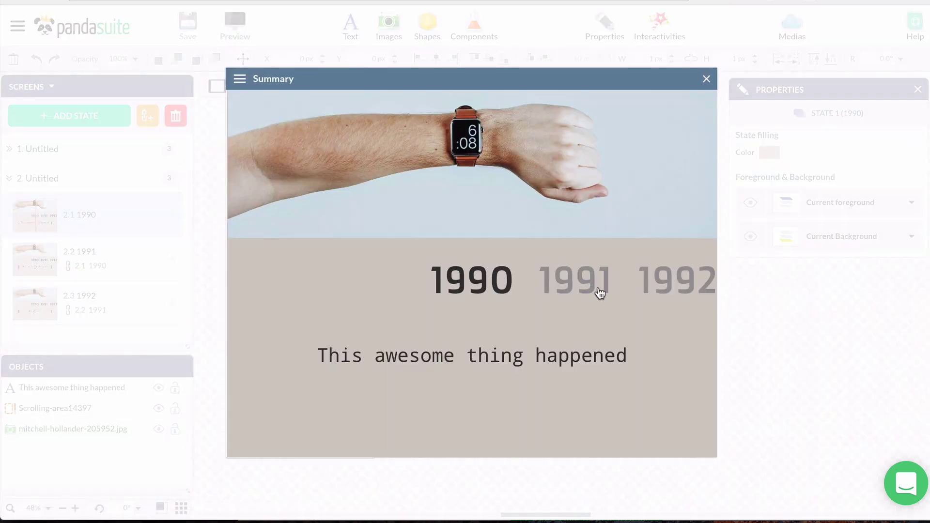
left_click_drag(598, 290, 470, 285)
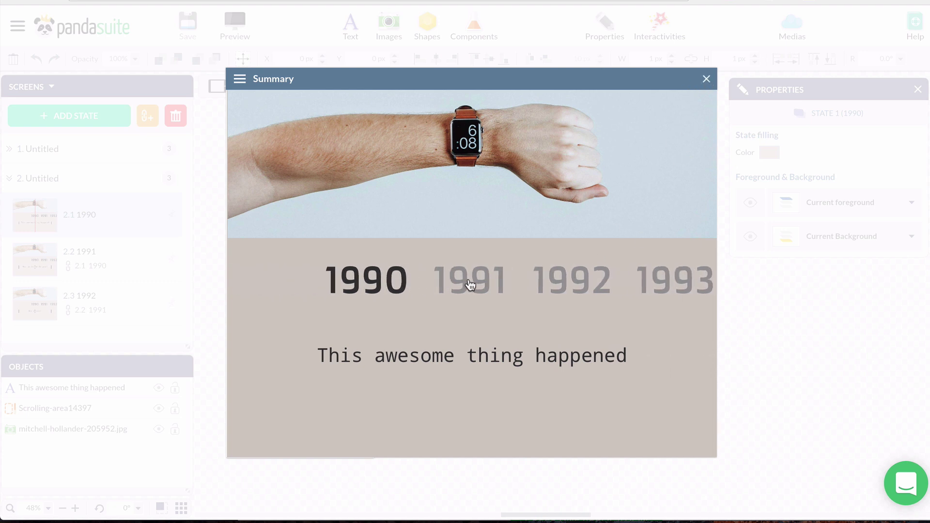
left_click(706, 79)
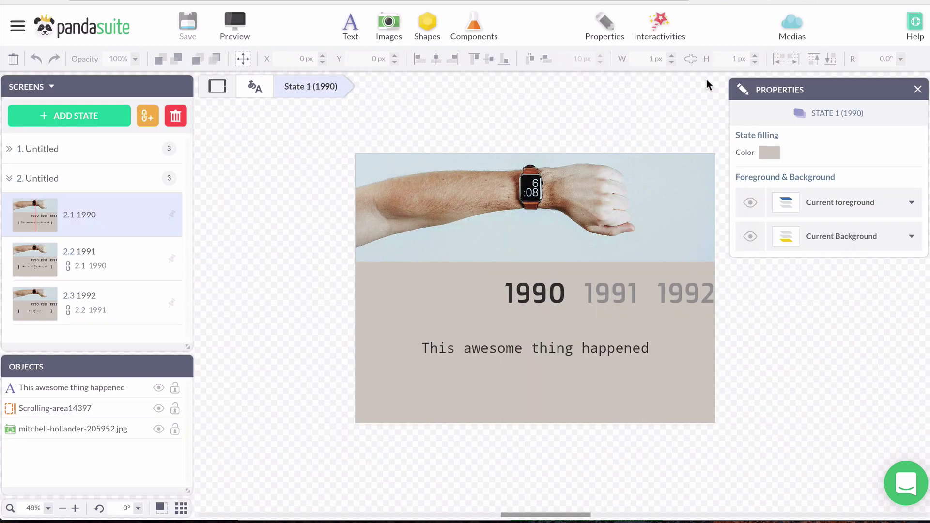
Open the year strip's editing and add a first scroll position named 1990 at x 0
left_click(466, 275)
double_click(466, 275)
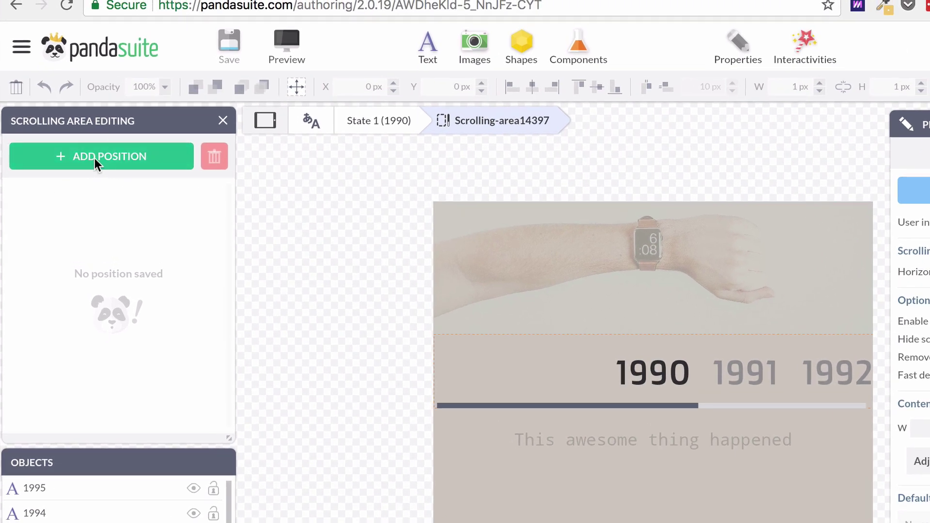
left_click(95, 158)
left_click(89, 192)
type("1990")
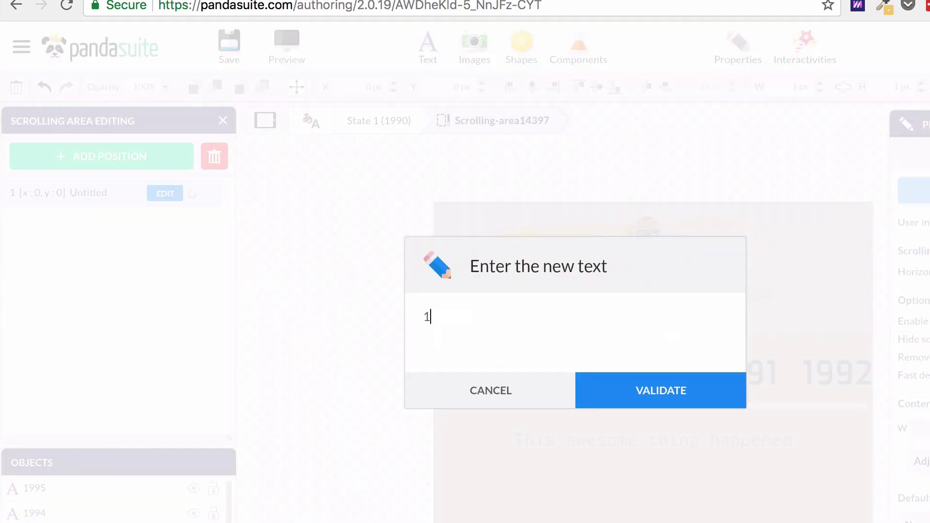
left_click(661, 390)
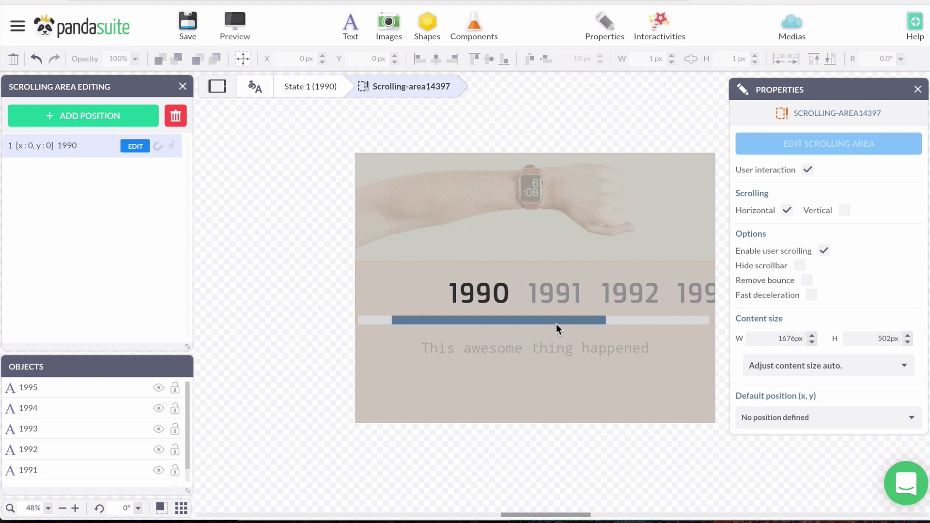
left_click_drag(557, 324, 562, 327)
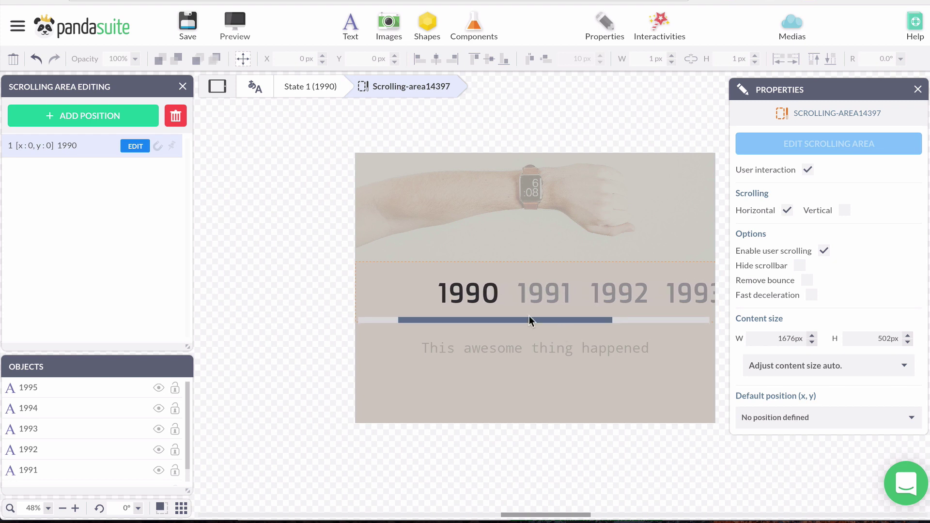
Add a second scroll position named 1991 at x 190
left_click(118, 113)
double_click(77, 170)
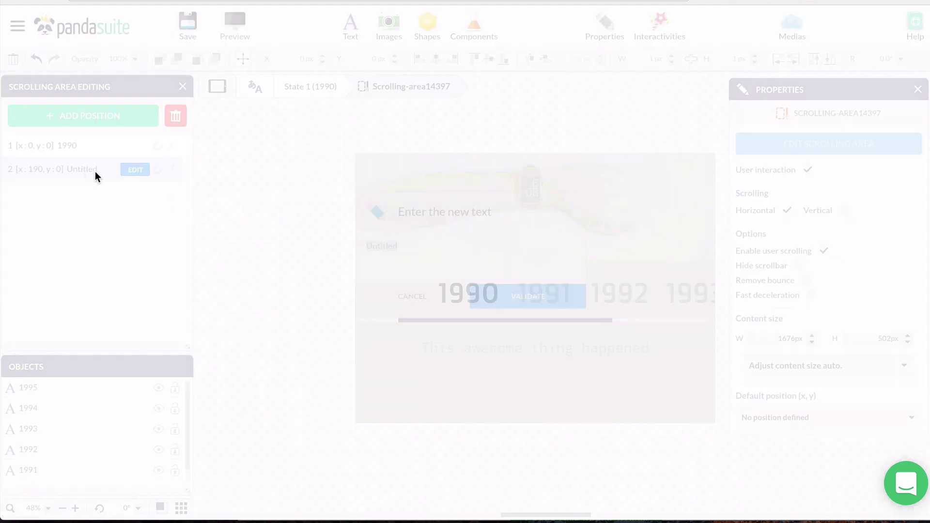
type("1991")
key("Return")
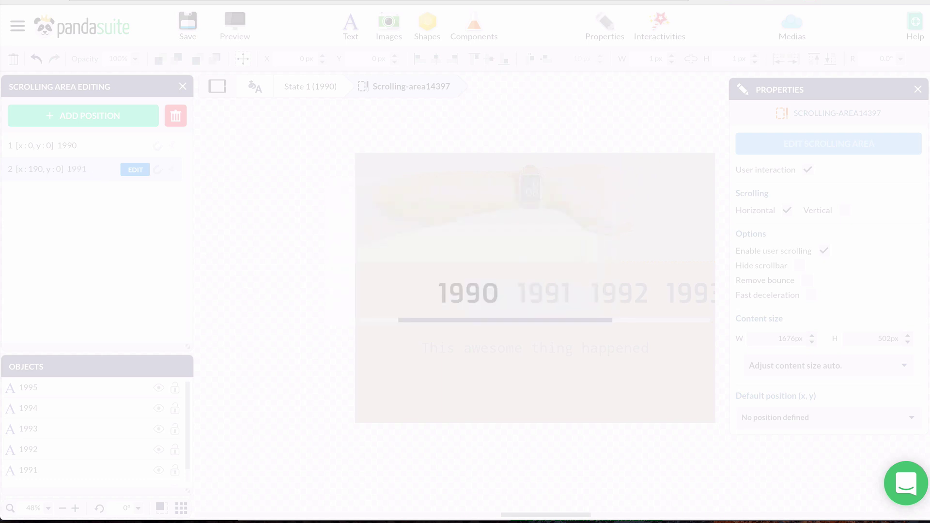
mouse_move(564, 319)
left_mouse_down()
mouse_move(589, 322)
mouse_move(574, 322)
left_mouse_up()
Add a third scroll position named 1992 at x 349, then leave editing
left_click(89, 124)
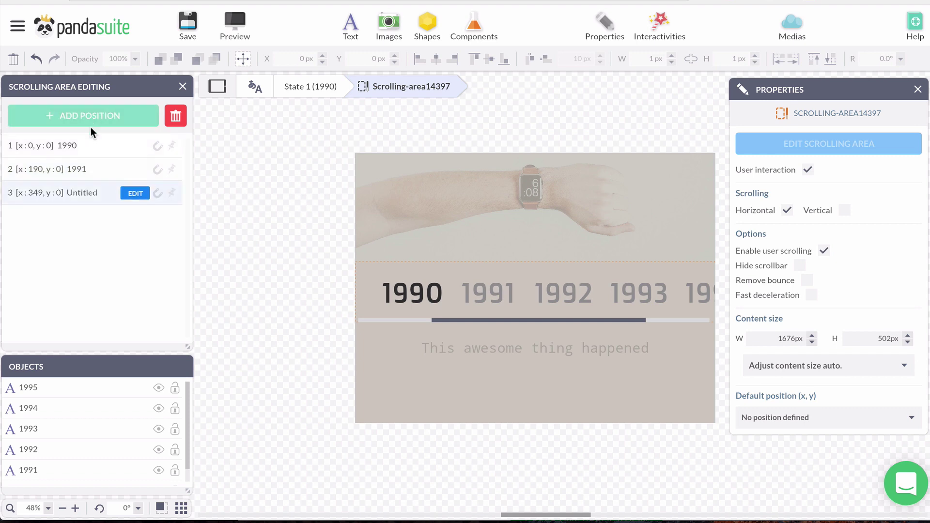
double_click(83, 187)
type("199")
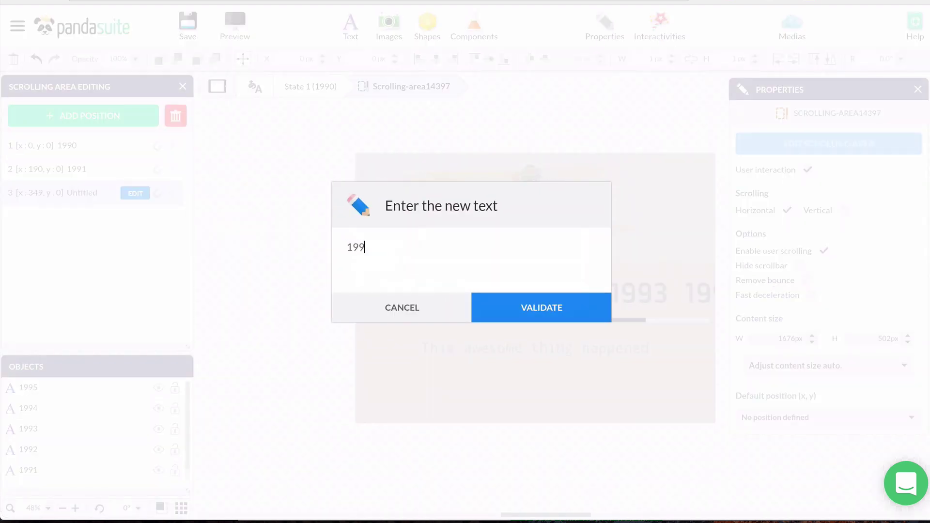
type("2")
key("Return")
left_click(125, 193)
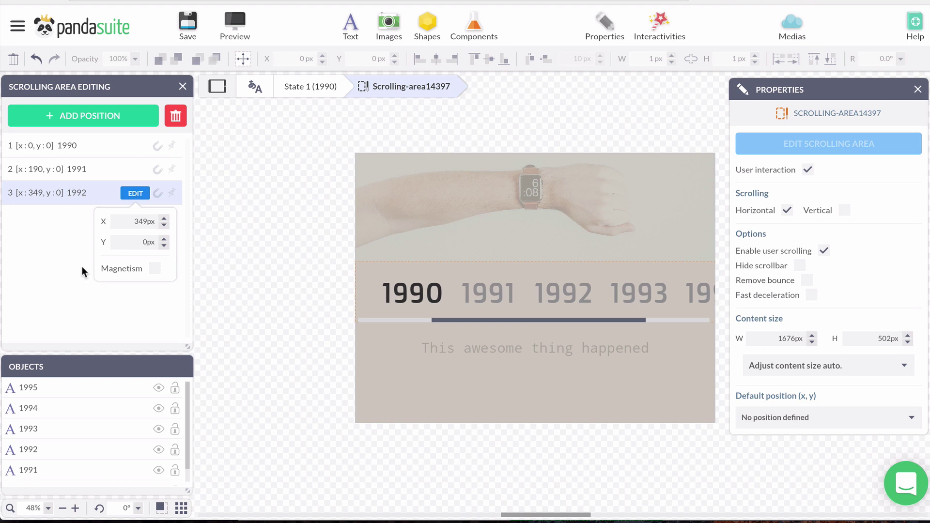
left_click(289, 86)
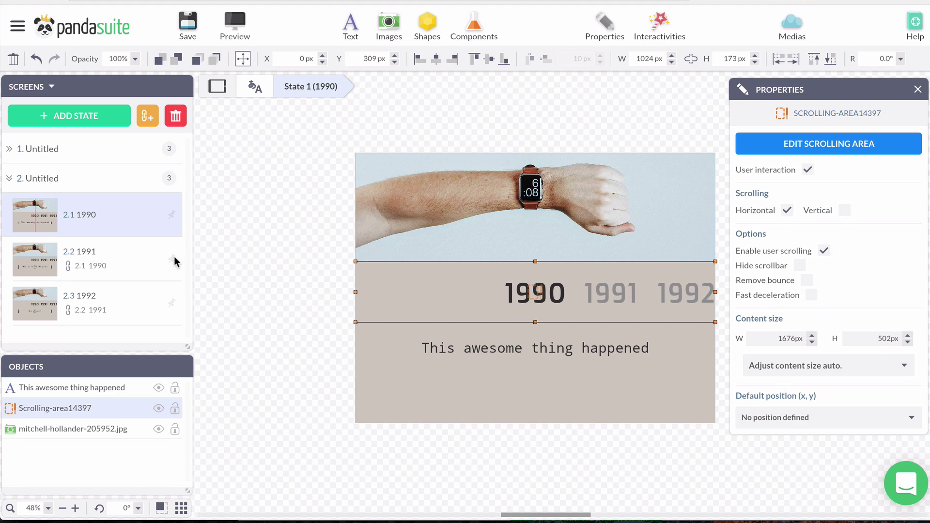
left_click(123, 249)
double_click(531, 280)
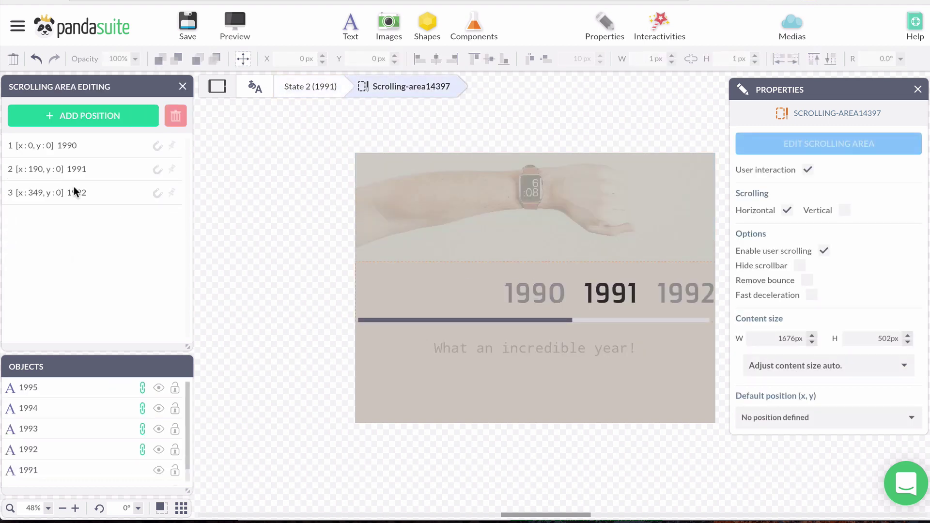
left_click(296, 86)
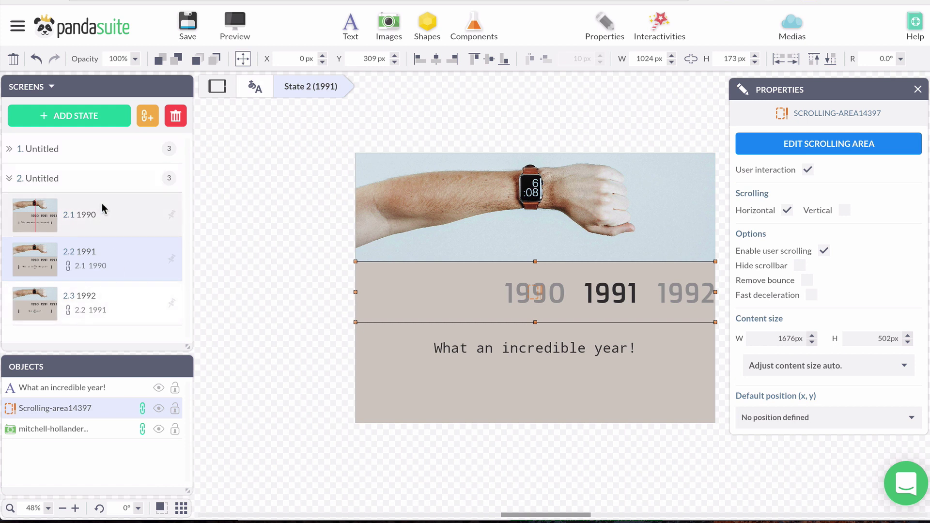
left_click(119, 228)
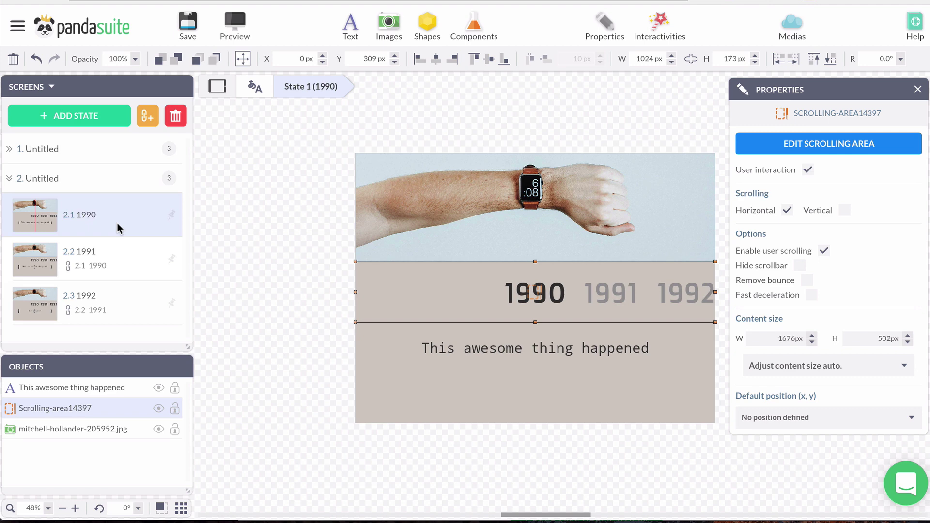
Make the 1990 position trigger Go to state, changing to the 1990 state
left_click(658, 28)
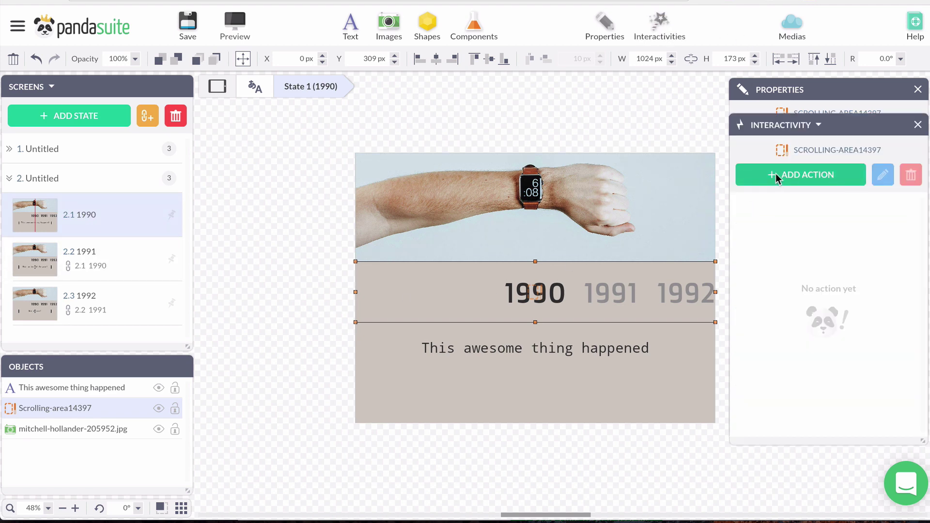
left_click(775, 176)
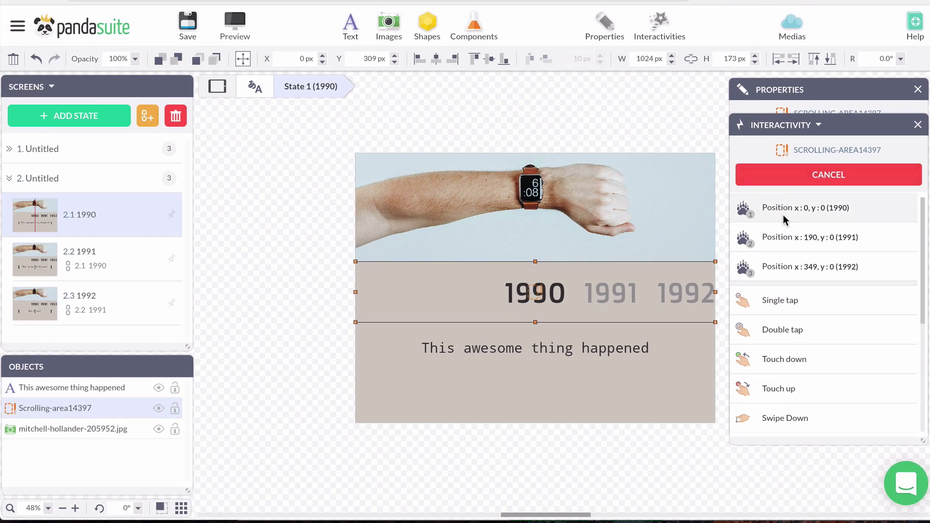
left_click(742, 284)
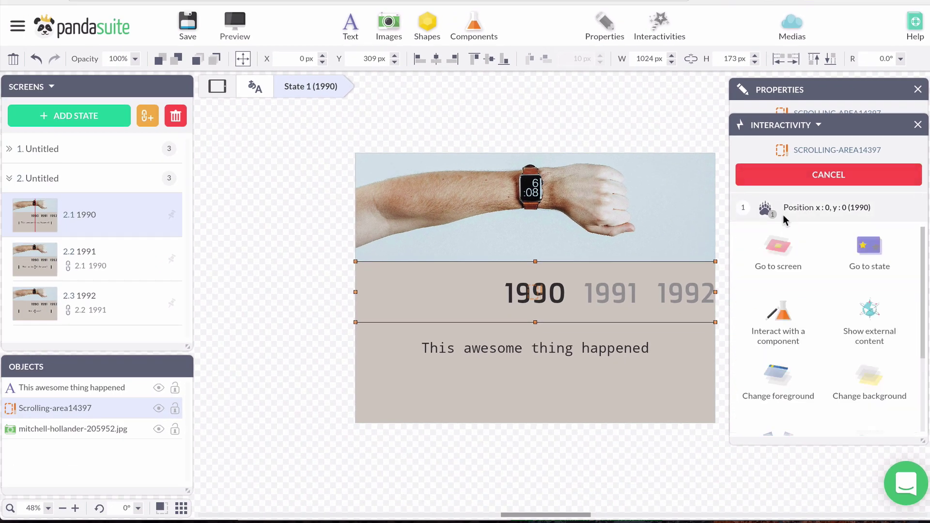
left_click(860, 249)
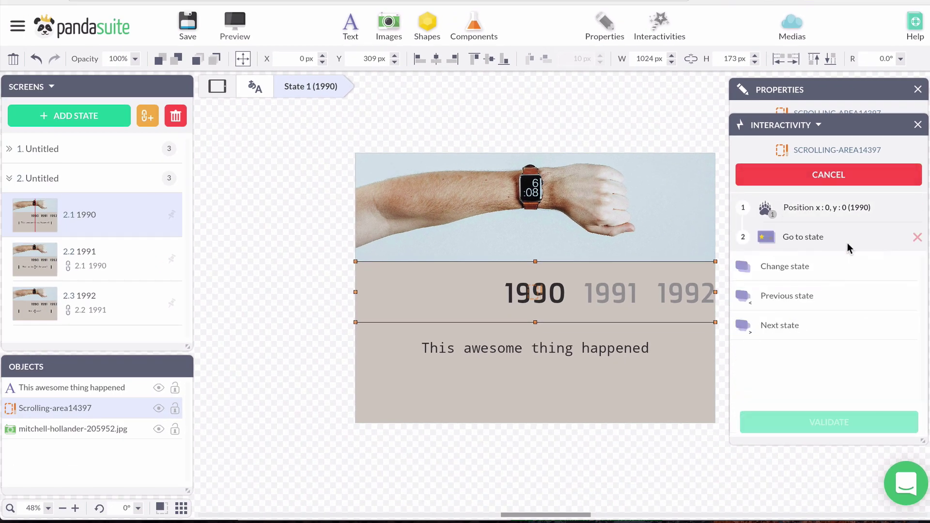
left_click(832, 265)
left_click(825, 291)
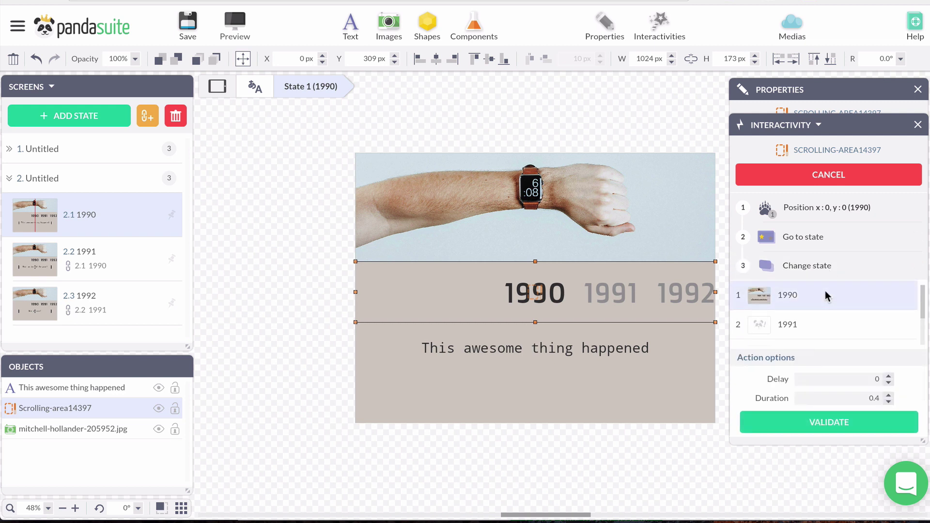
left_click(805, 429)
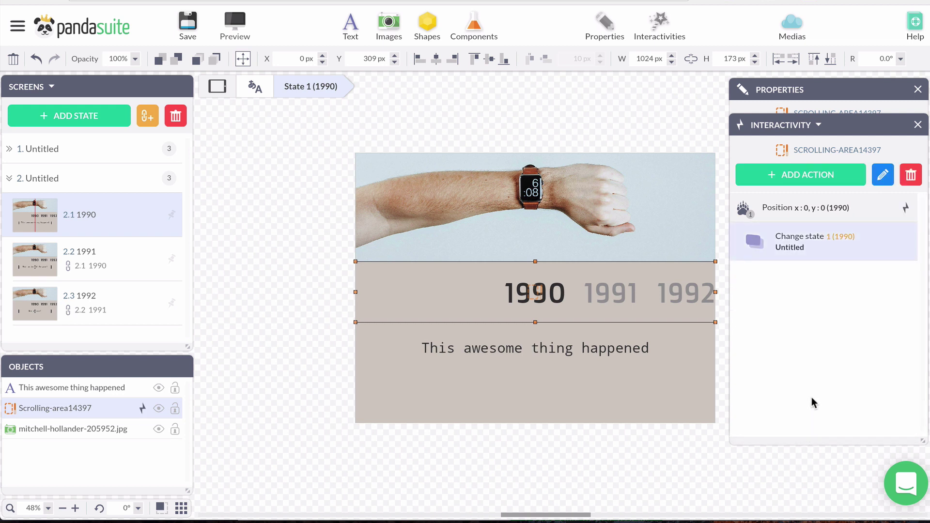
Make the 1991 position change the screen to the 1991 state
left_click(795, 177)
left_click(841, 232)
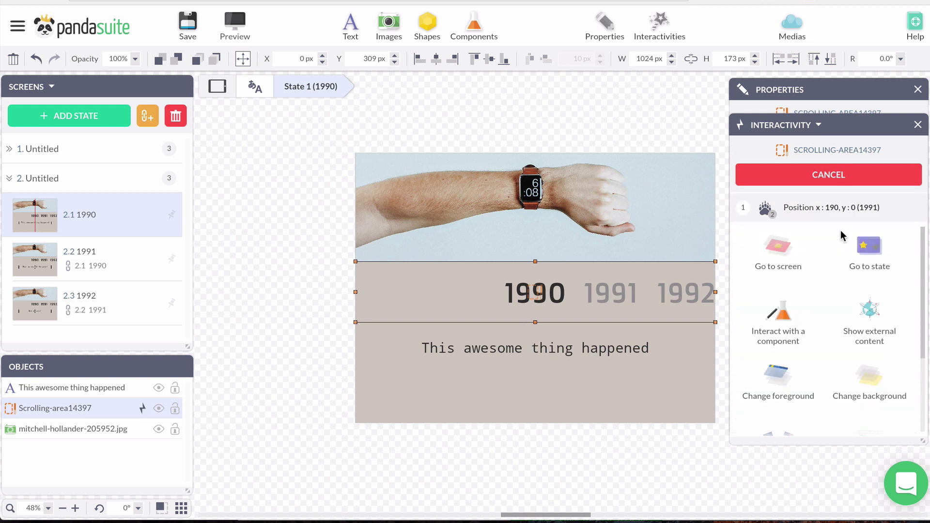
left_click(861, 251)
left_click(838, 266)
left_click(835, 316)
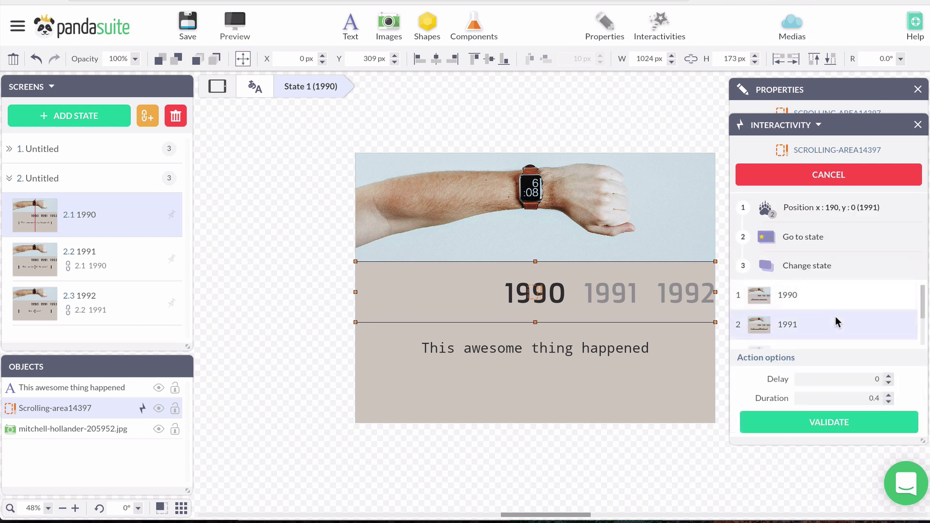
left_click(821, 419)
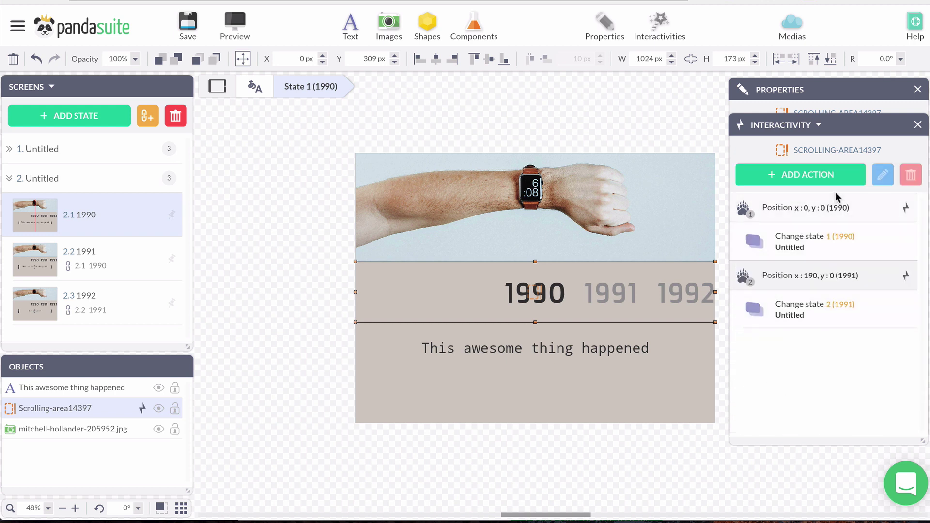
Make the 1992 position change to the 1992 state, then save the project
left_click(824, 176)
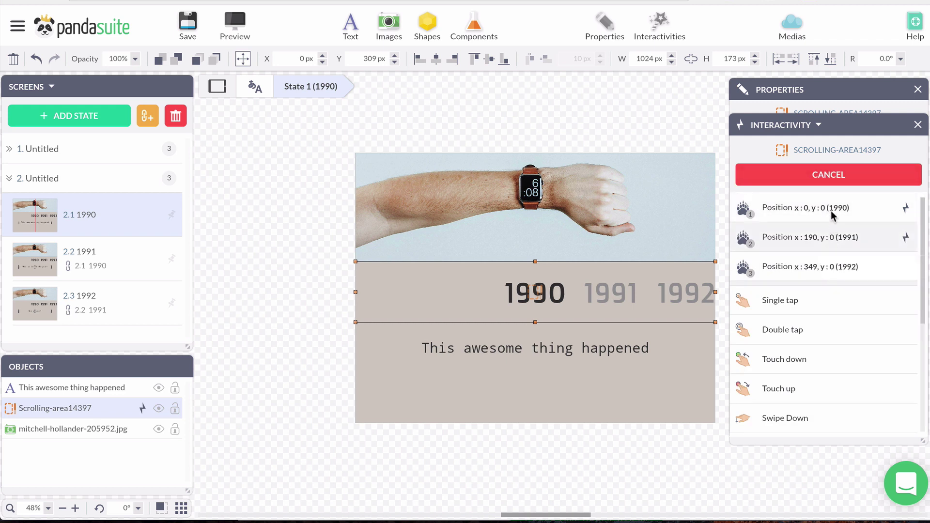
left_click(832, 267)
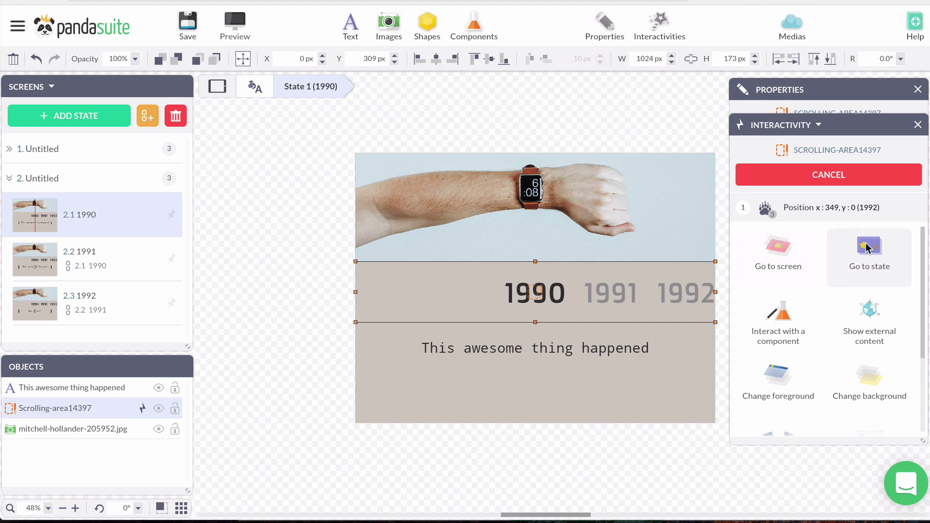
left_click(867, 248)
left_click(849, 267)
scroll(830, 321, "down", 1)
left_click(832, 340)
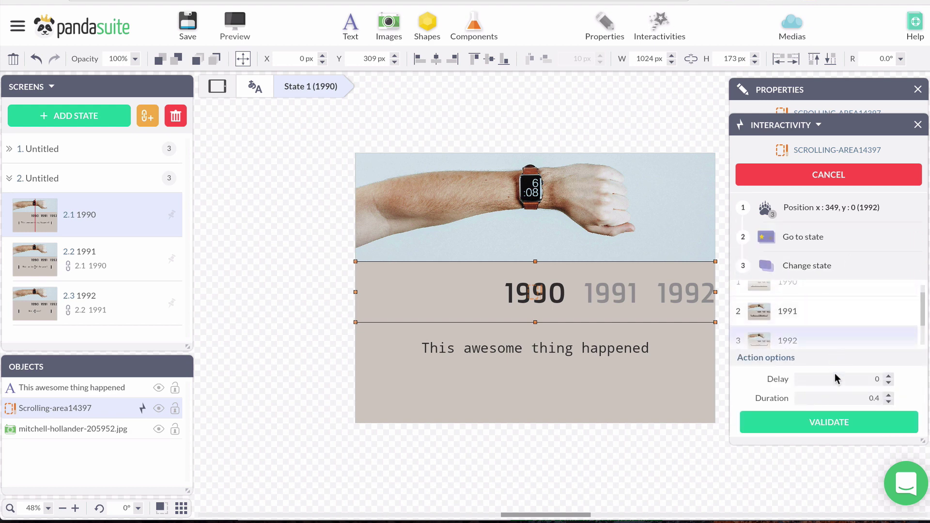
left_click(828, 421)
left_click(187, 25)
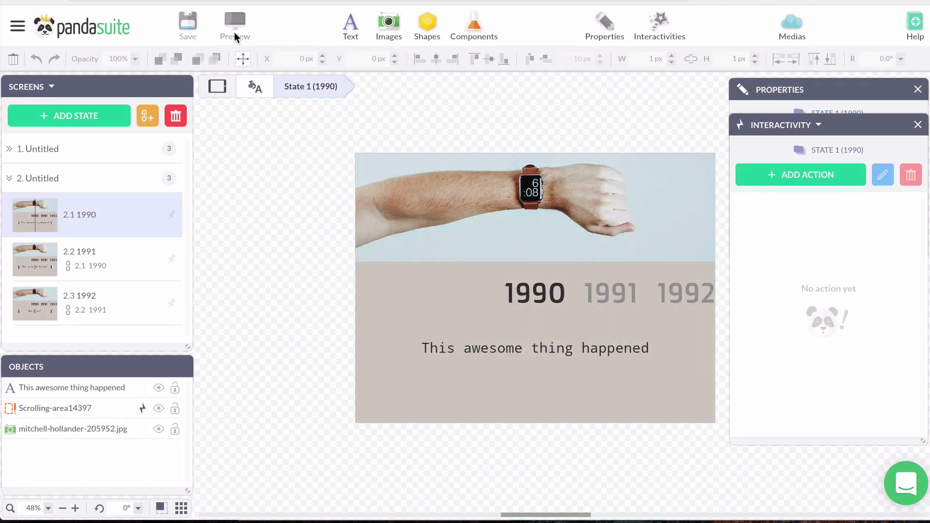
left_click(234, 32)
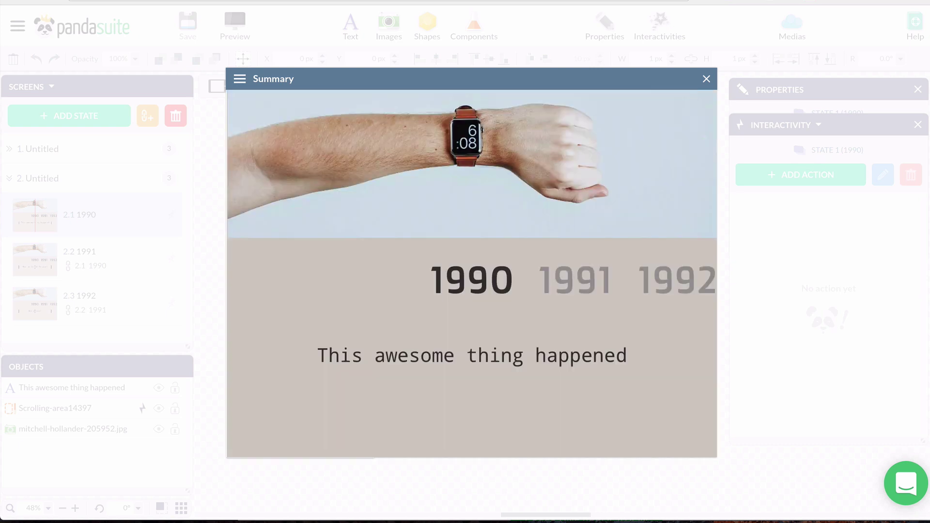
left_click_drag(565, 289, 496, 290)
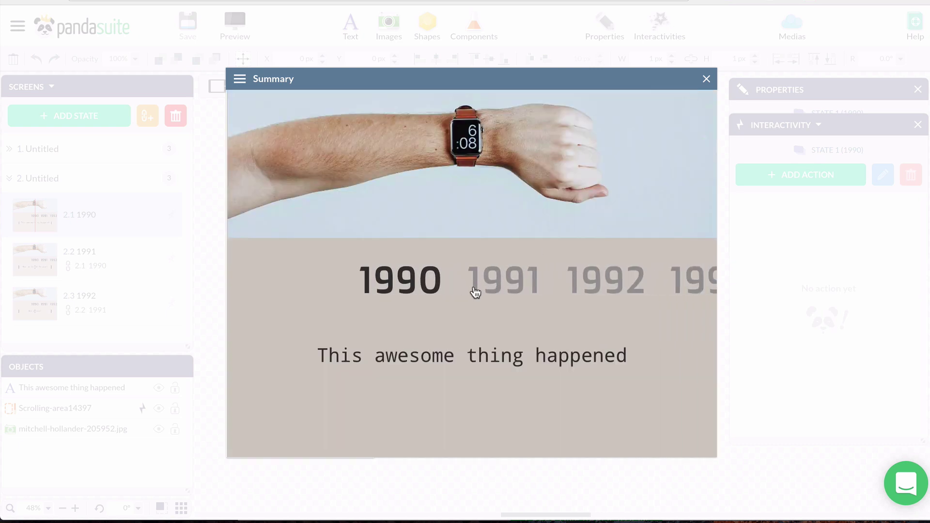
left_click_drag(575, 286, 523, 293)
left_click_drag(649, 289, 536, 293)
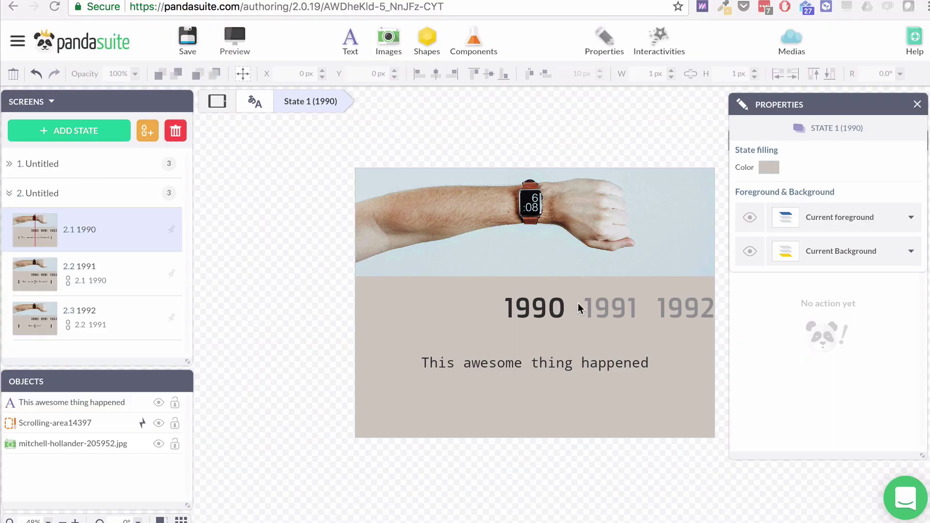
Tick Hide scrollbar for Scrolling-area14397 and open its 1990–1992 positions for editing
left_click(546, 309)
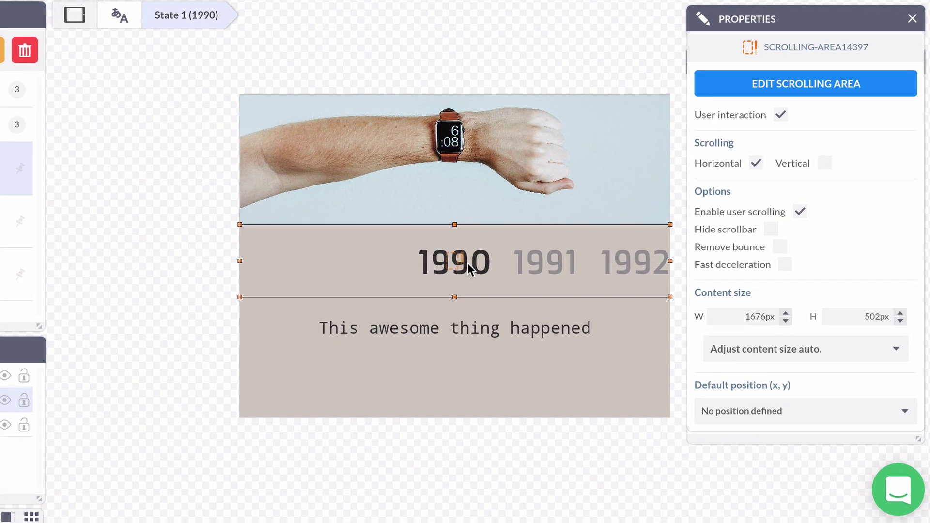
left_click(769, 232)
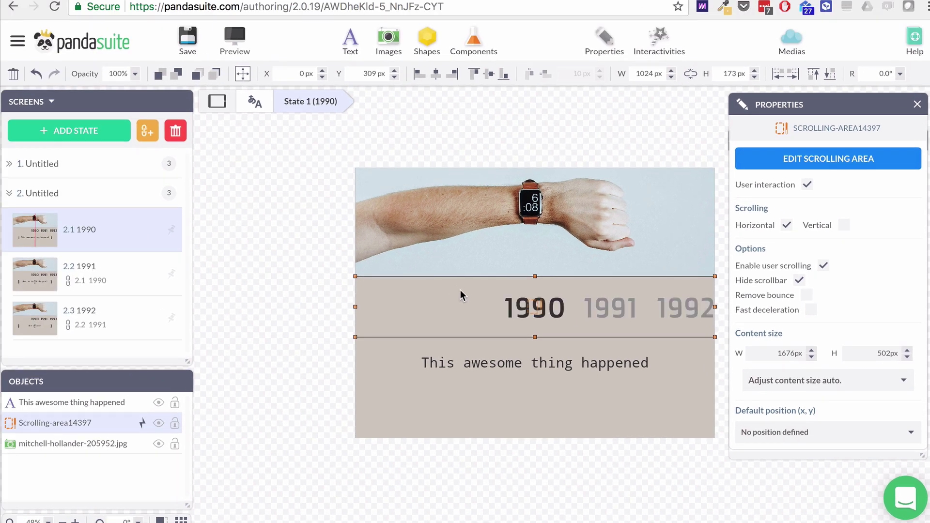
double_click(460, 292)
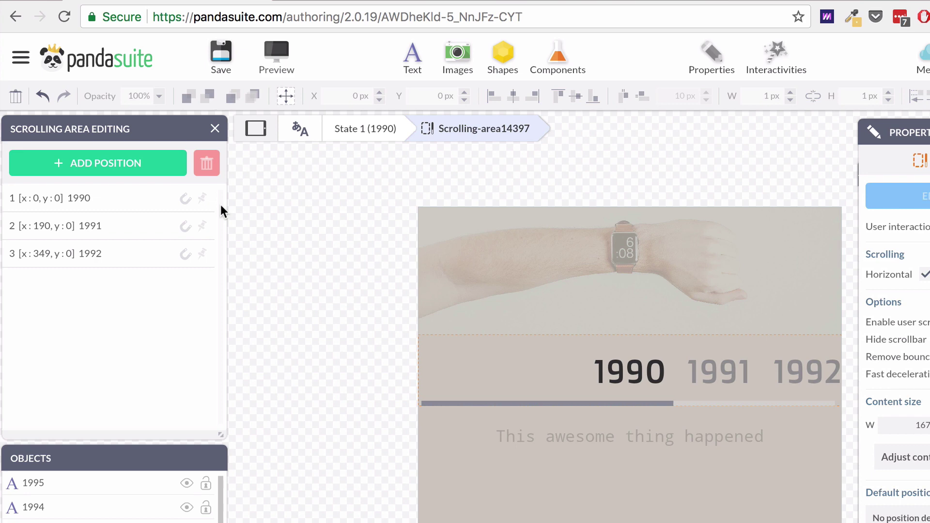
Enable Magnetism on the 1990, 1991 and 1992 positions and save the project
left_click(185, 198)
left_click(185, 226)
left_click(185, 254)
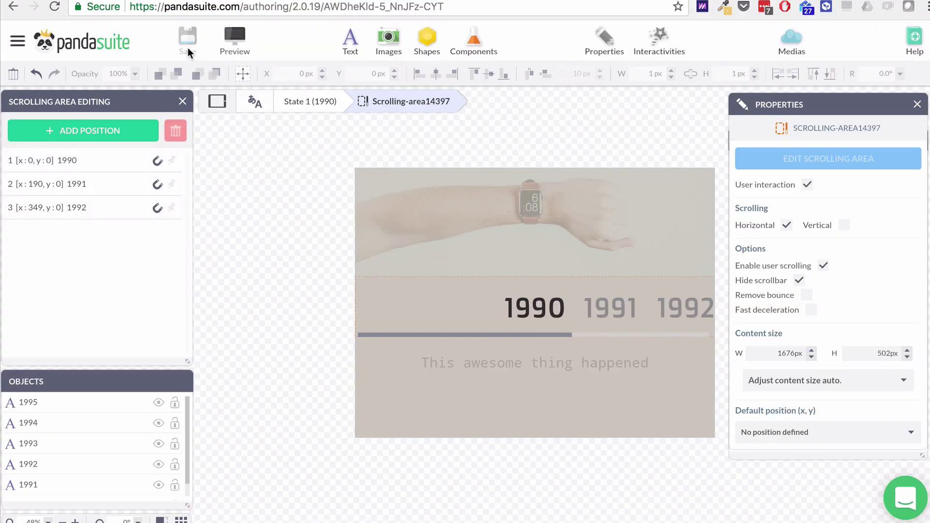
left_click(188, 47)
left_click(516, 363)
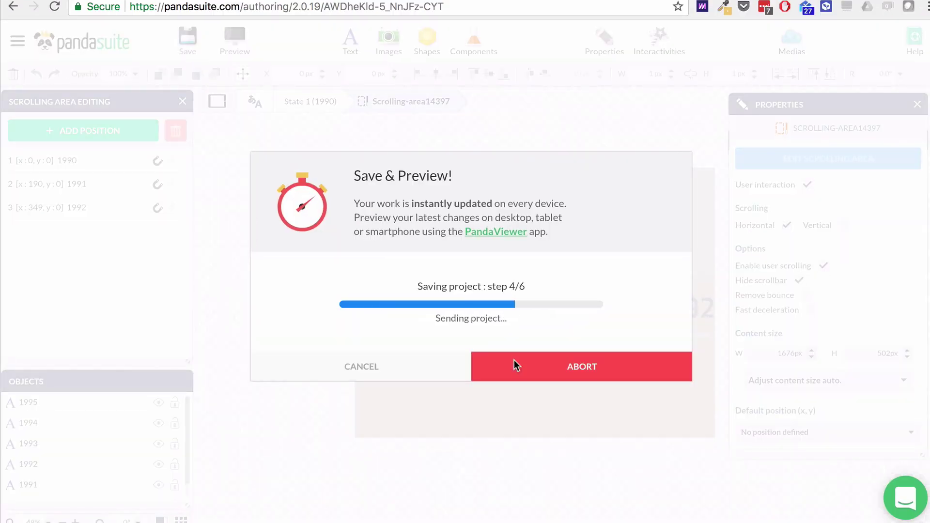